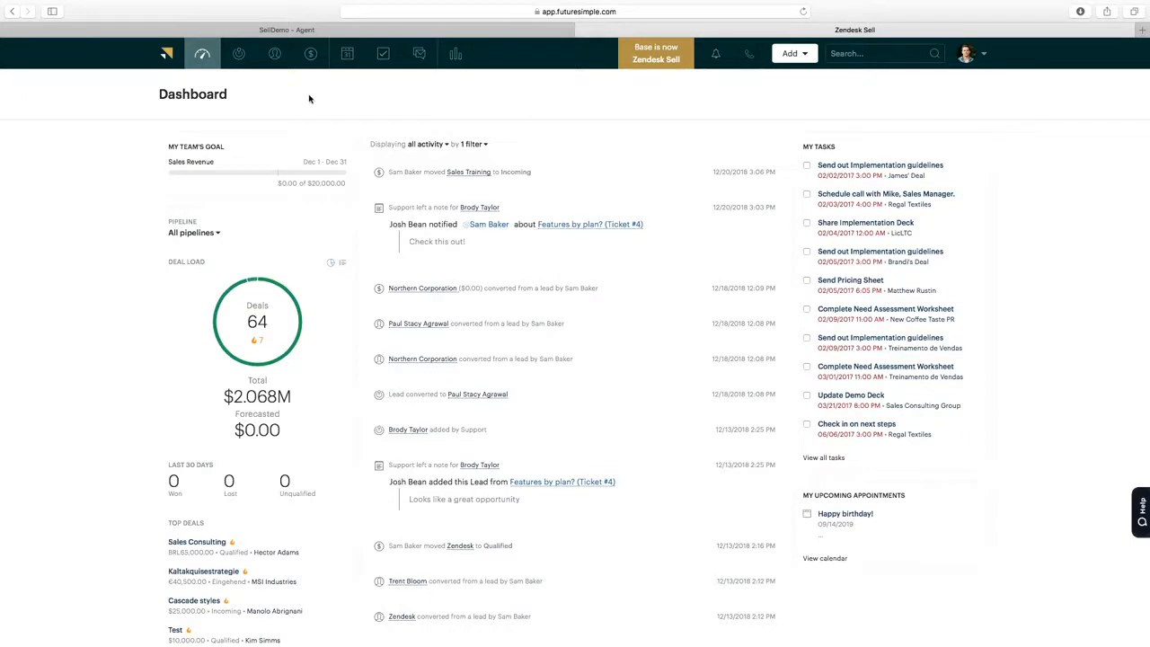
Step: Start a new lead from the Leads list and enter the lead's e-mail address
left_click(236, 56)
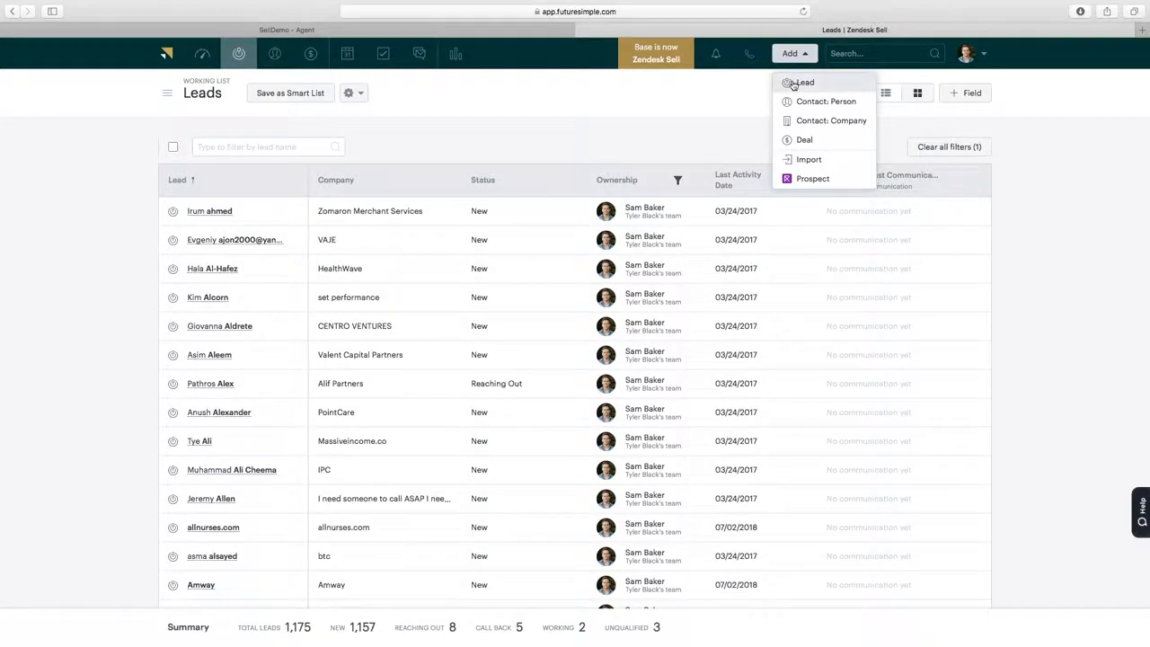
left_click(799, 82)
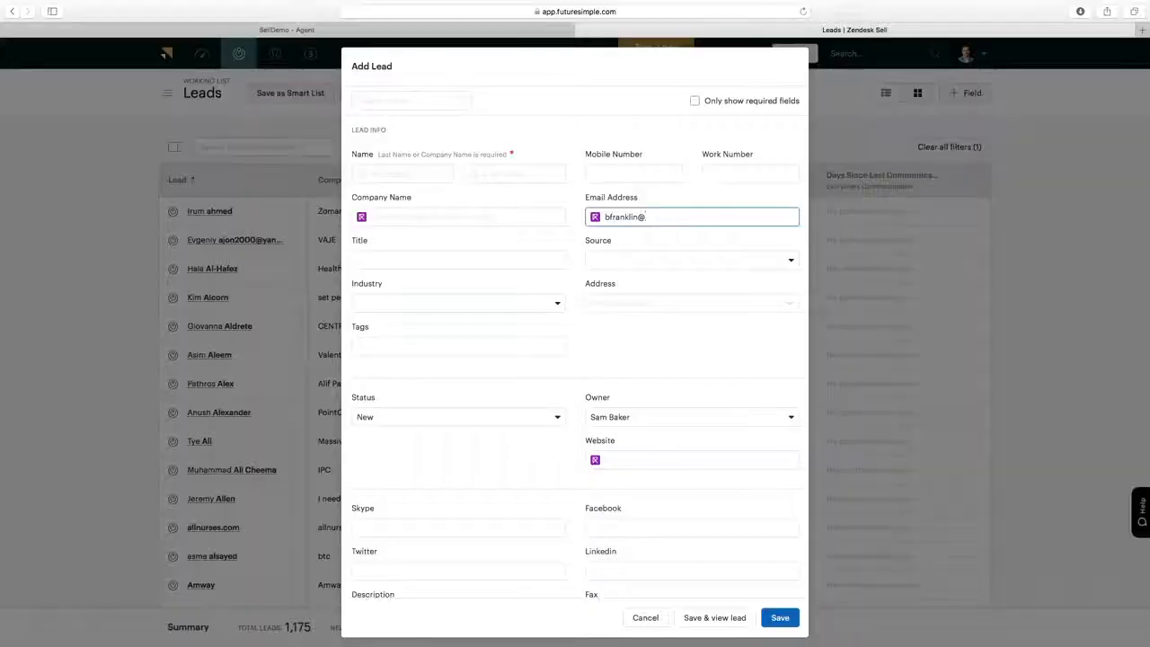
type("zendeks.c")
key("BackSpace")
key("BackSpace")
type("sk.")
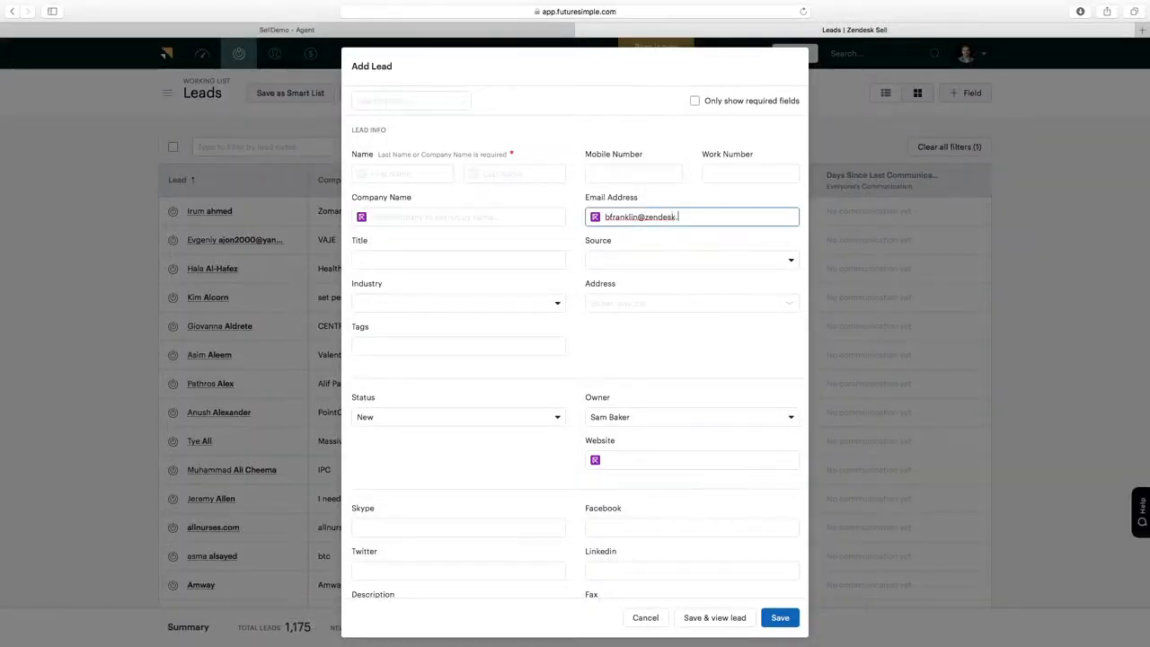
type("com")
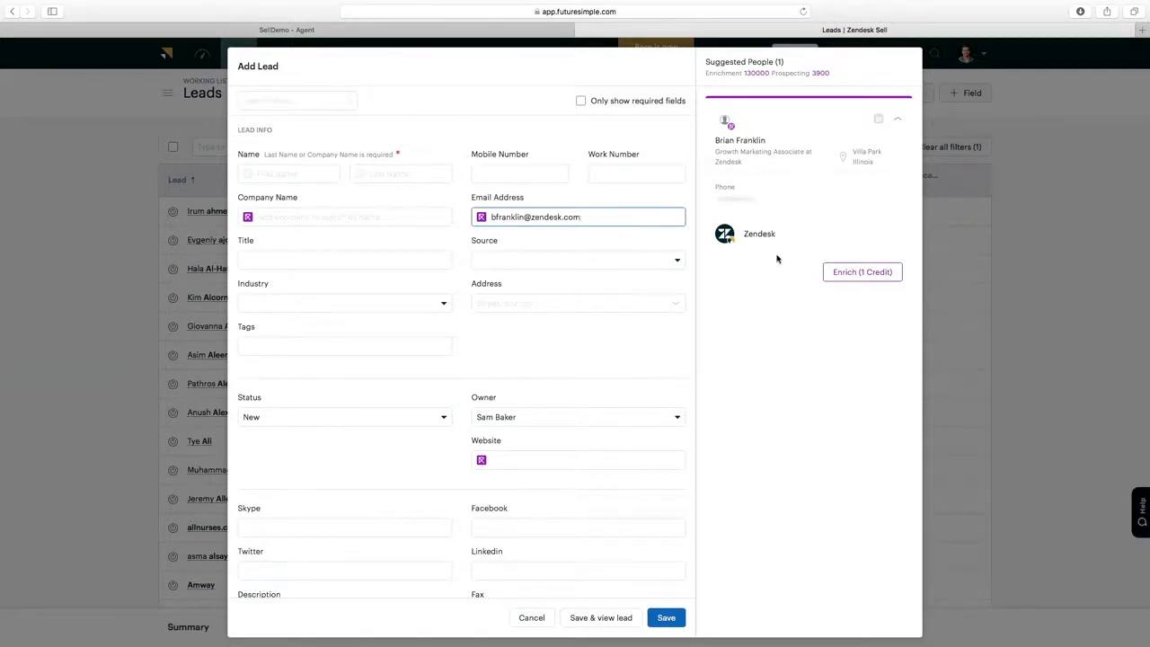
Step: Enrich the new lead with the suggested person's data and review the filled-in lead and company fields
left_click(853, 272)
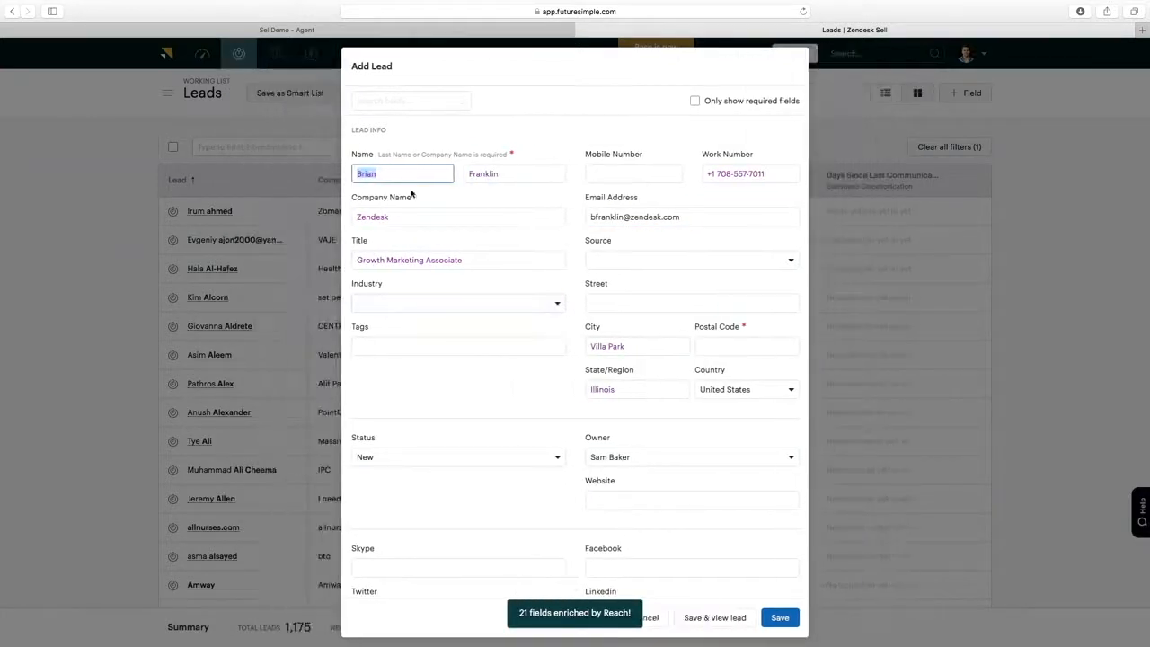
scroll(553, 424, "down", 5)
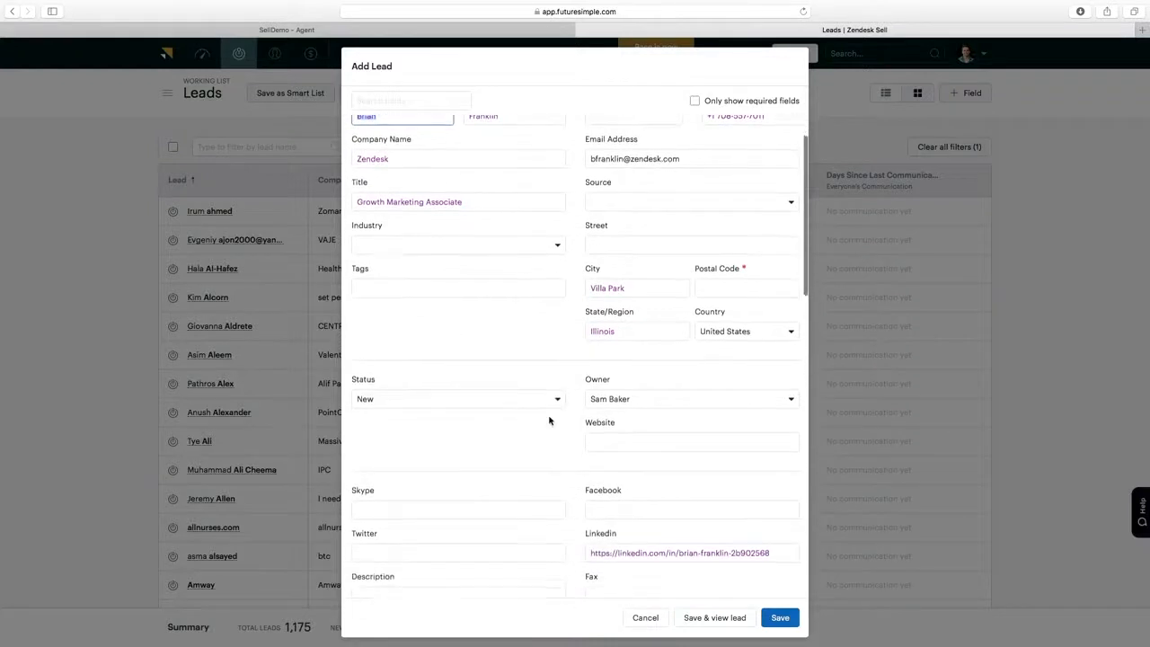
scroll(549, 421, "down", 8)
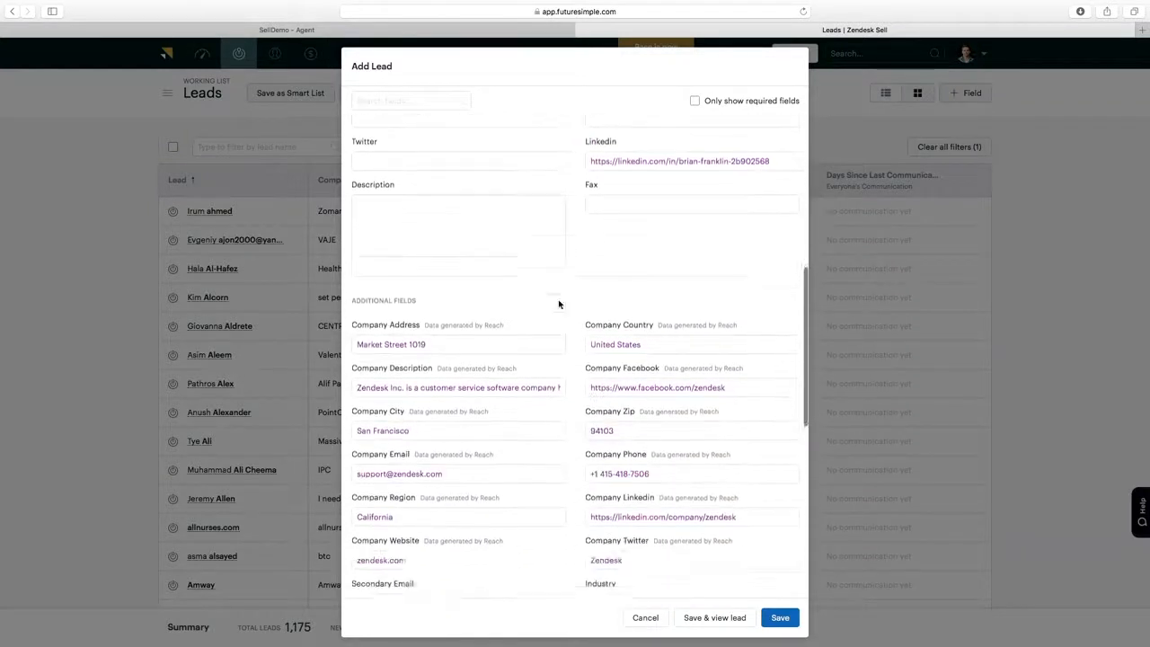
scroll(558, 305, "up", 10)
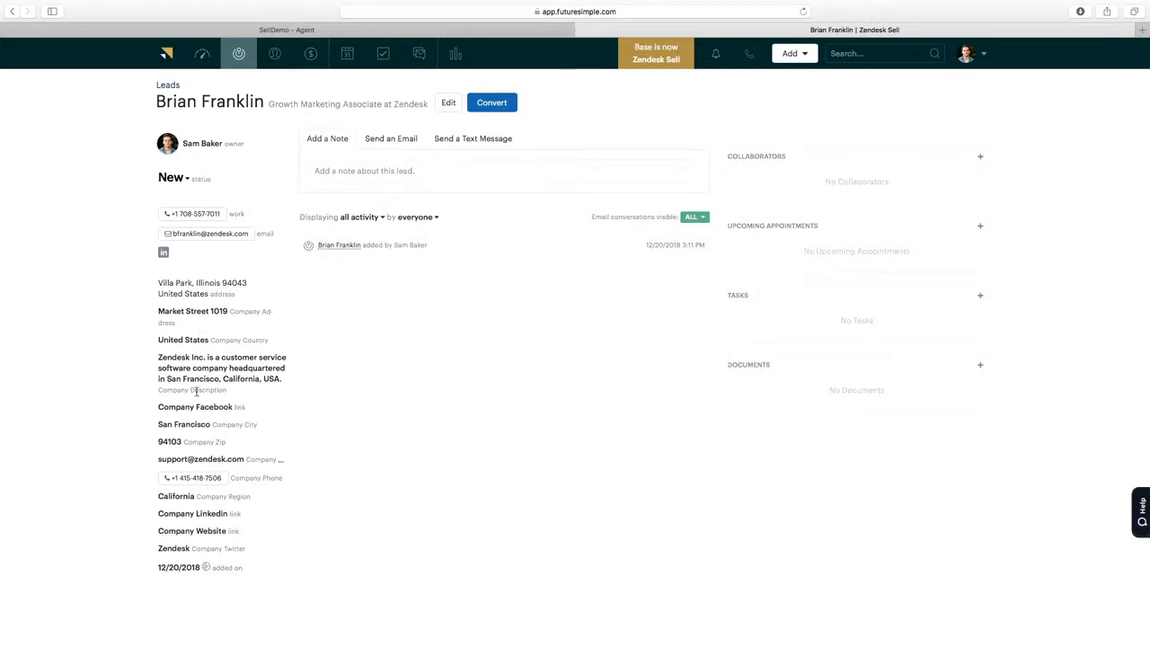
Step: Send the lead an e-mail using the "Checking In" template and expand the sent message in the activity feed
left_click(345, 173)
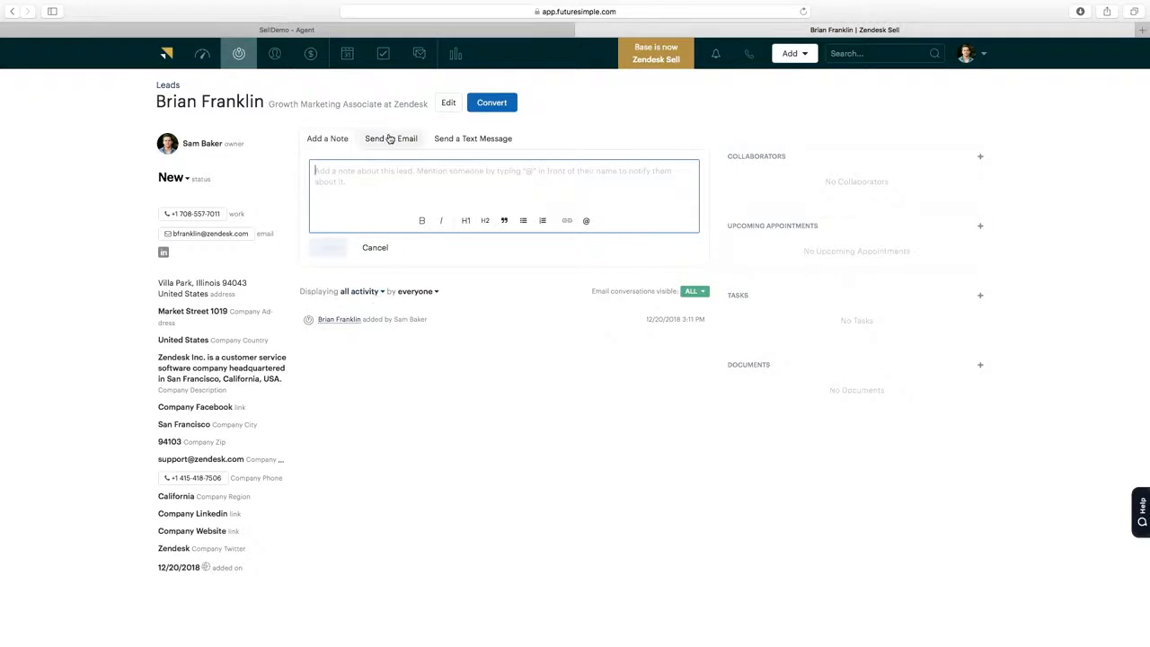
left_click(387, 146)
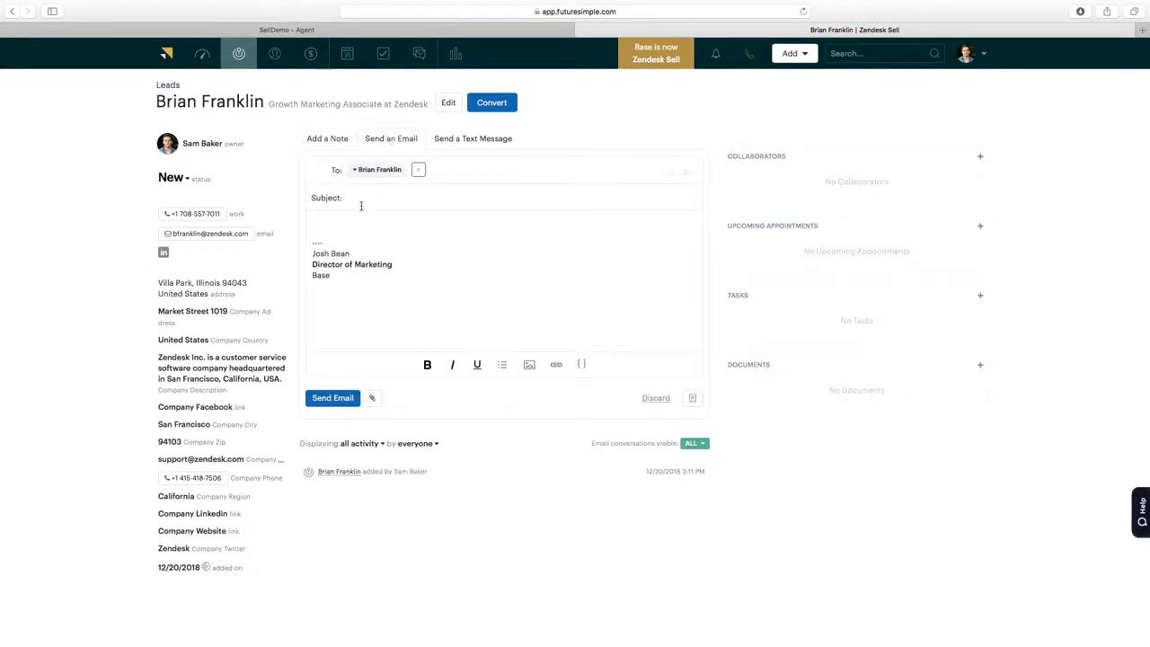
left_click(696, 404)
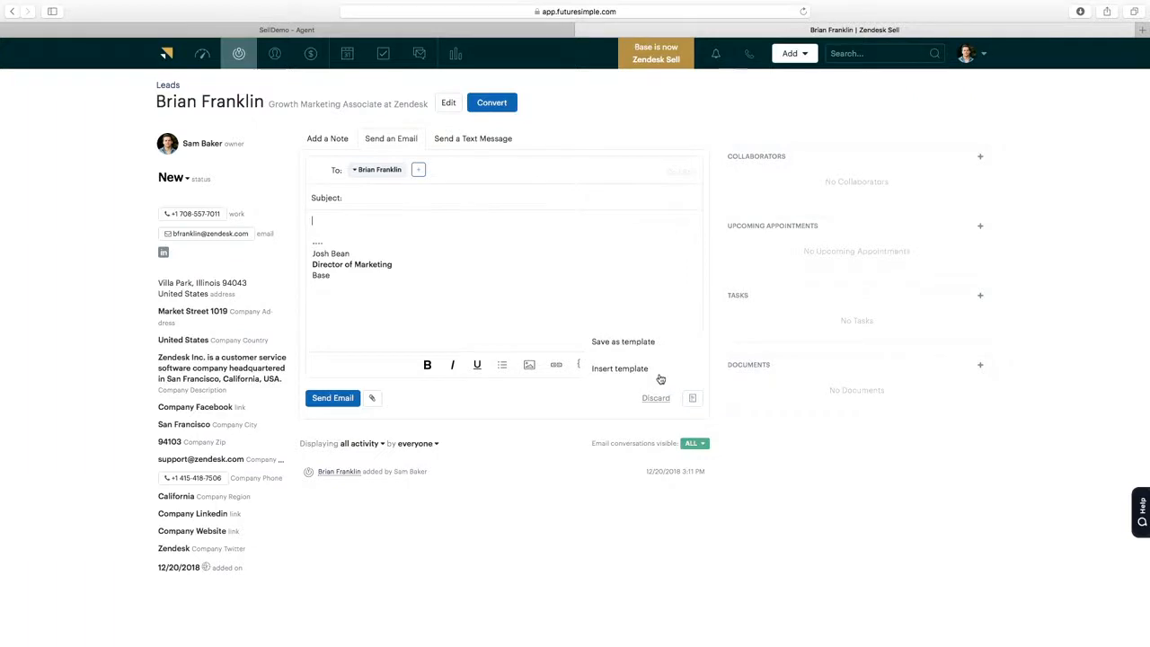
left_click(660, 378)
left_click(550, 299)
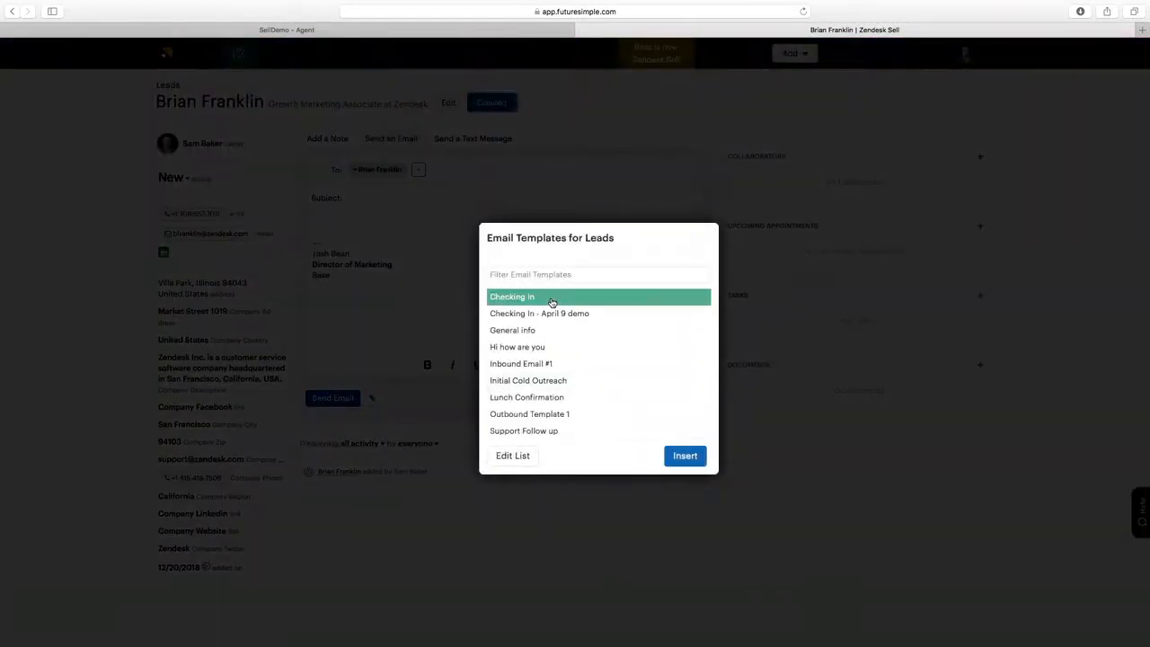
left_click(684, 456)
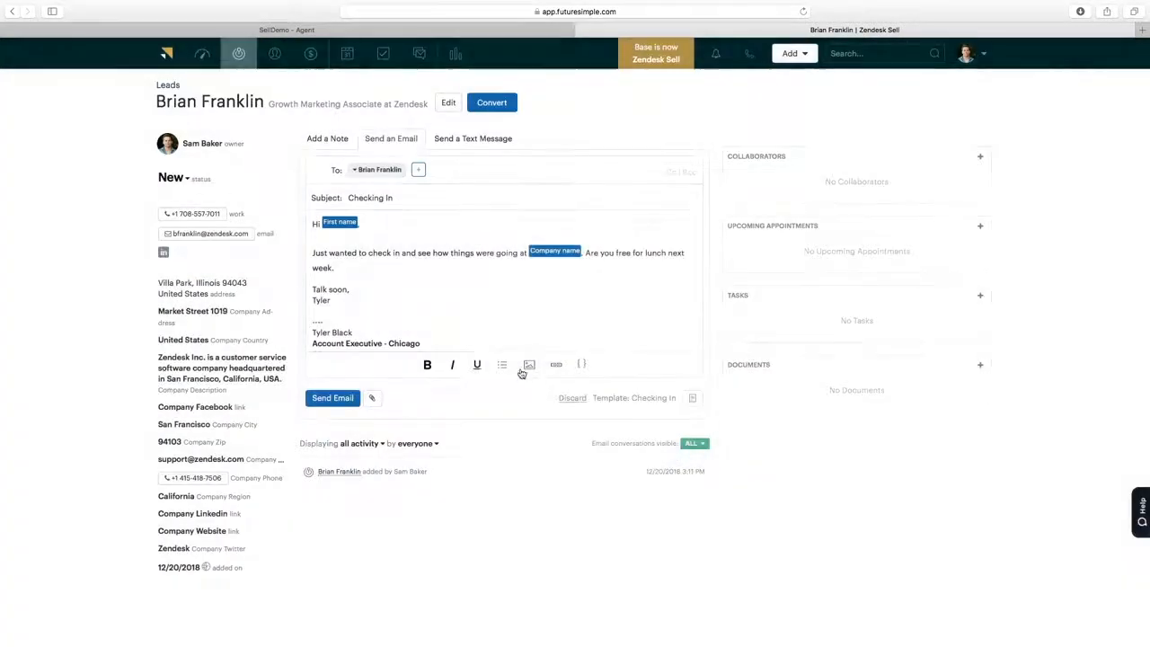
left_click(337, 398)
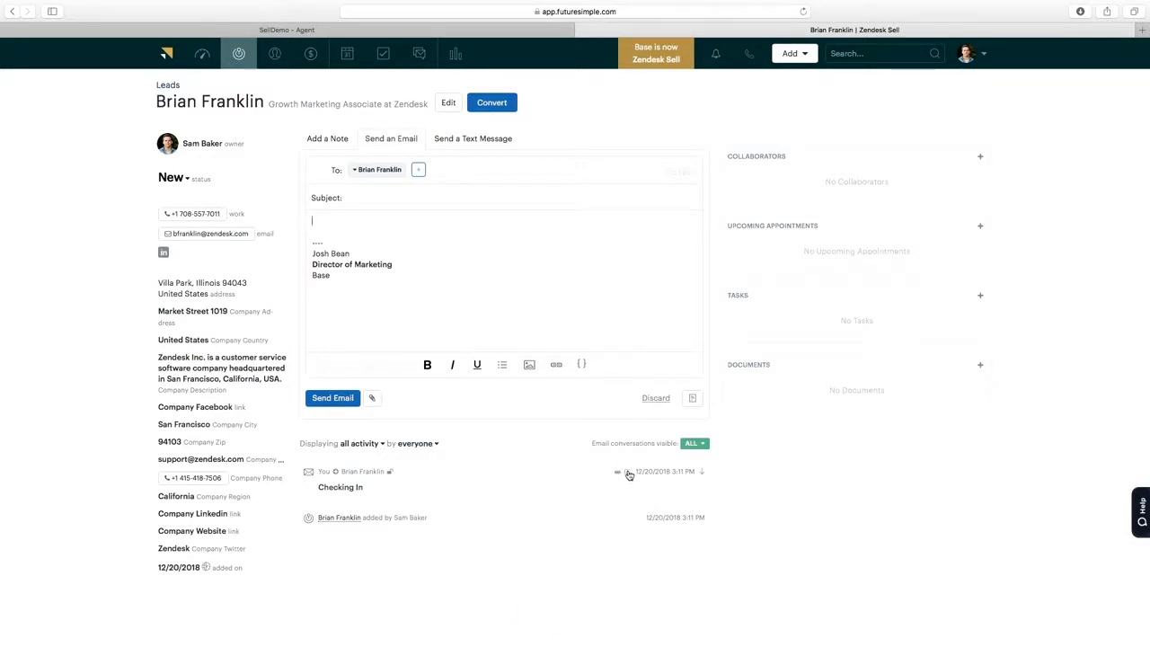
mouse_move(619, 476)
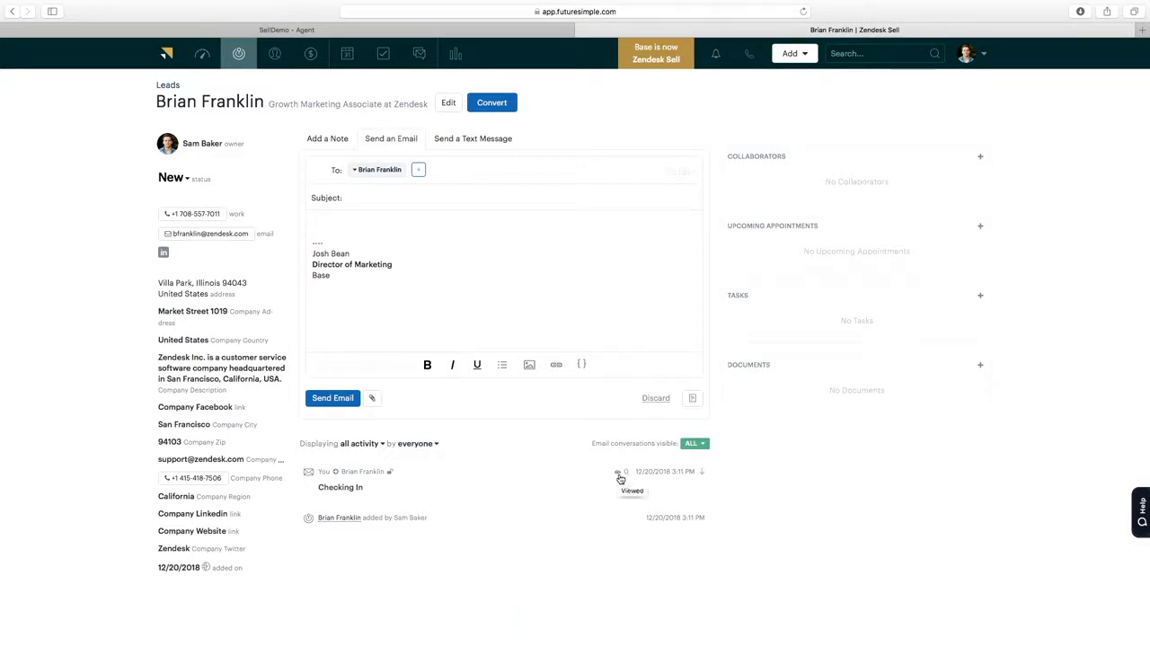
left_click(527, 482)
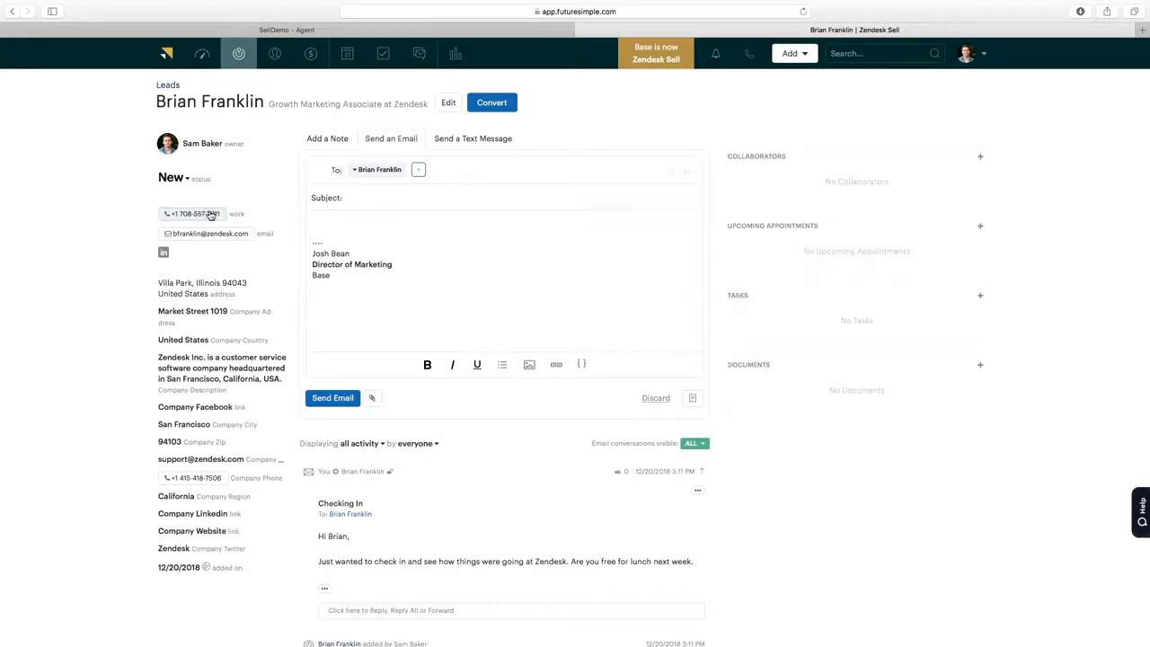
Step: Call the lead's work number via the browser and end the call
left_click(205, 216)
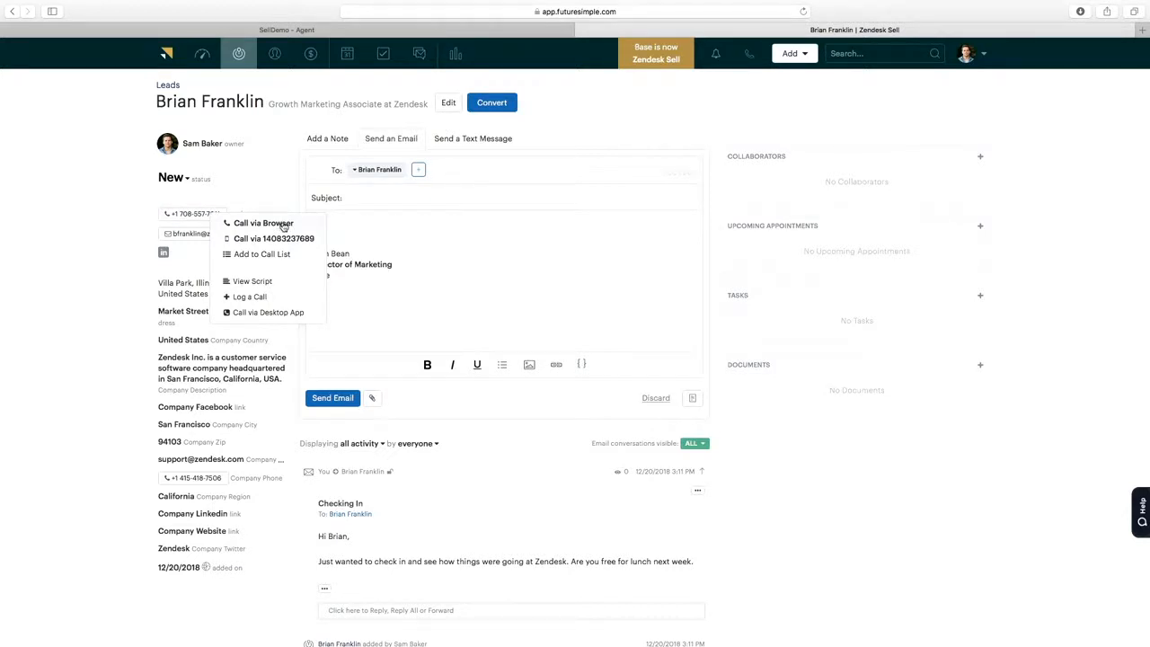
left_click(283, 223)
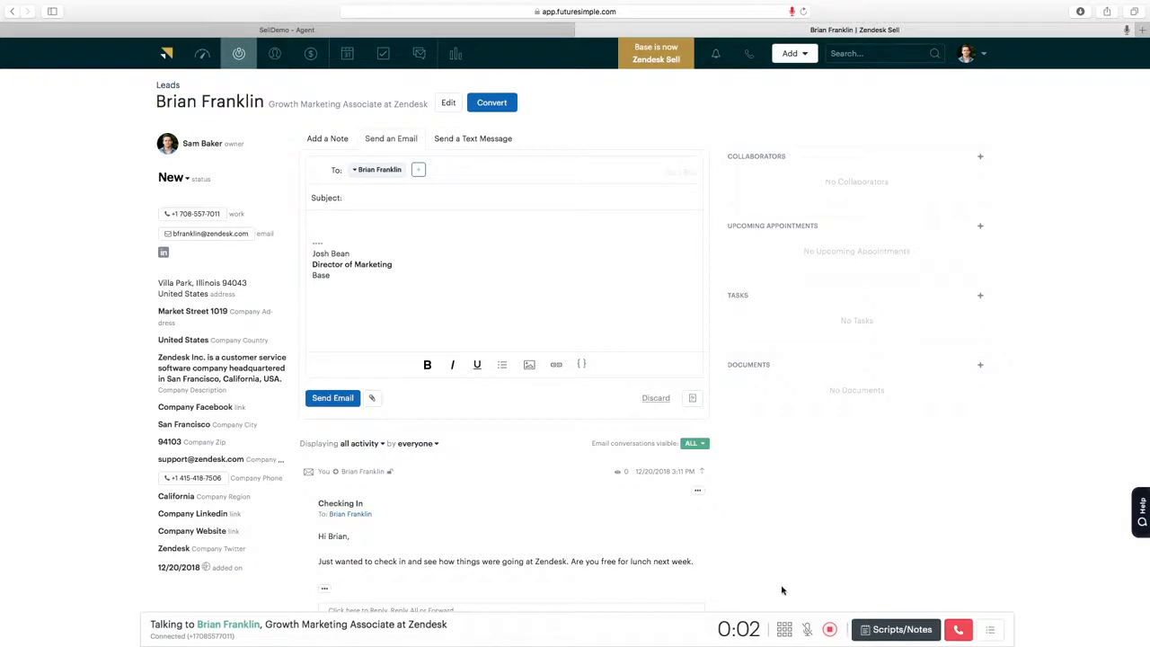
left_click(958, 630)
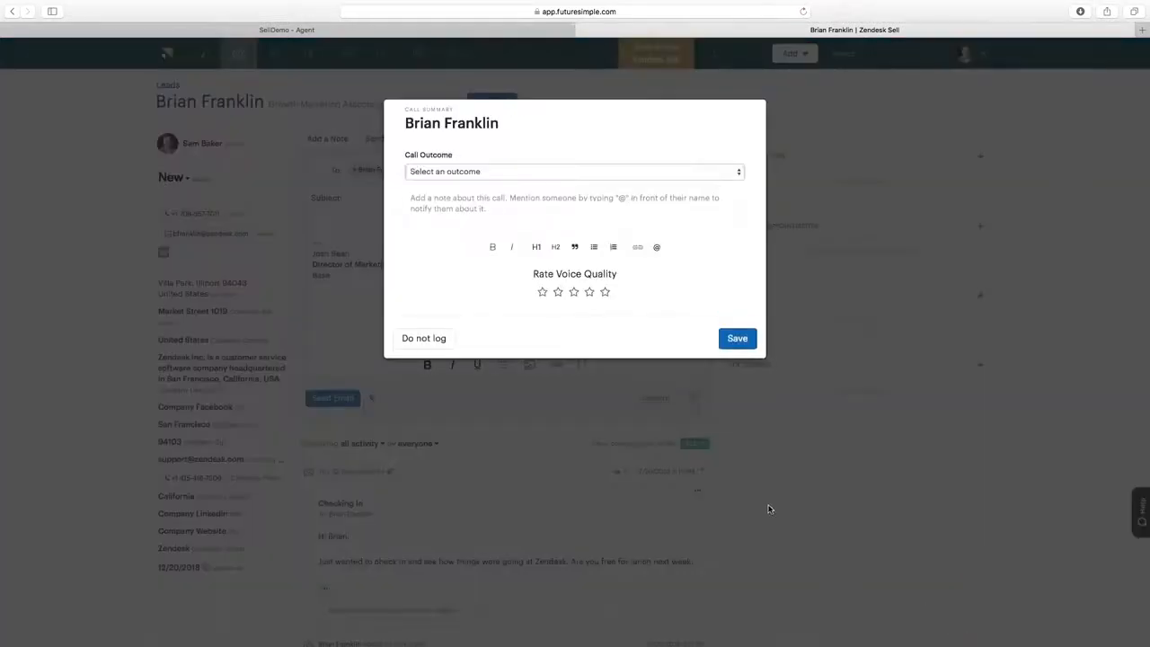
Step: Save the call summary with the outcome "No answer" and the note "Try again later."
left_click(442, 173)
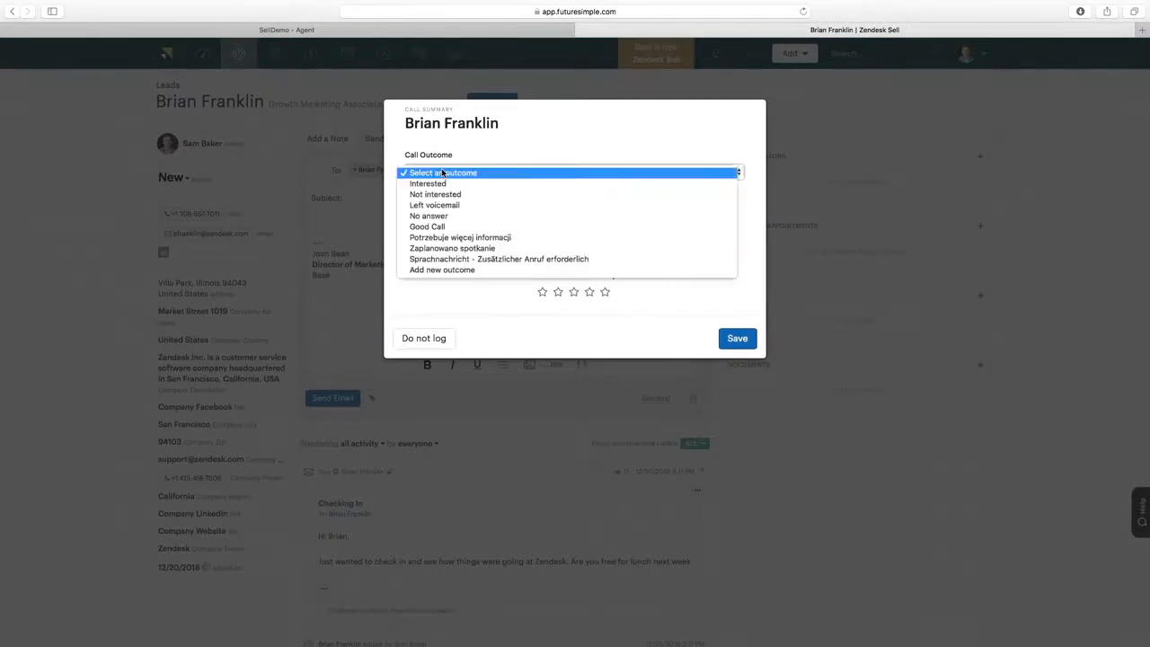
left_click(430, 216)
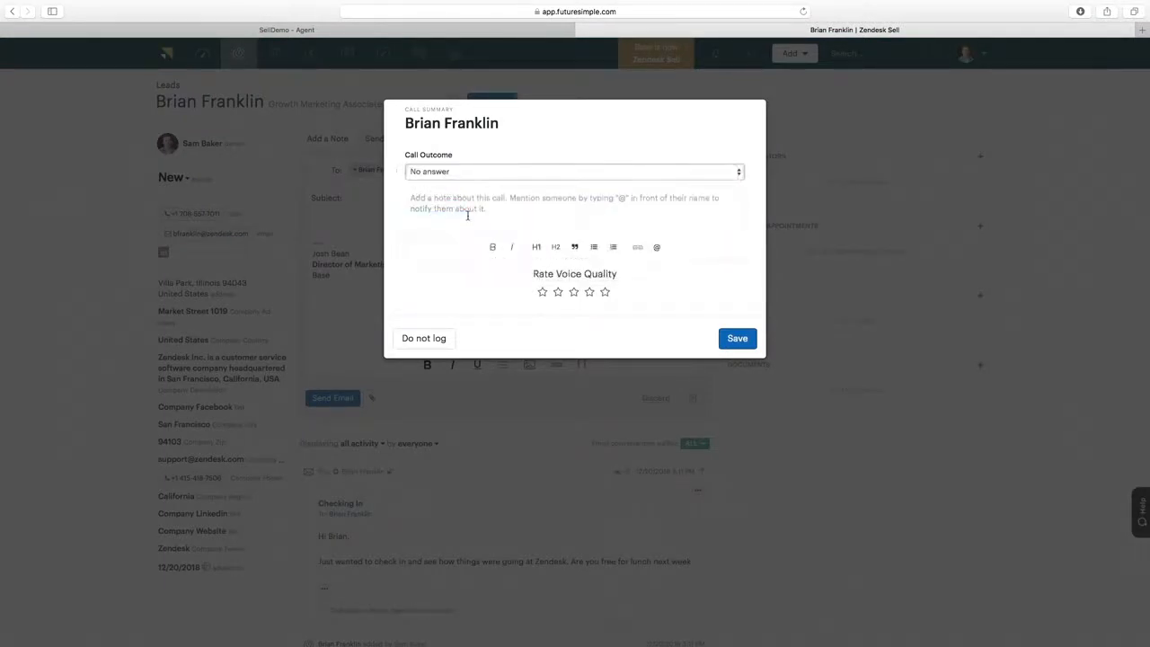
left_click(471, 212)
type("Try again later.")
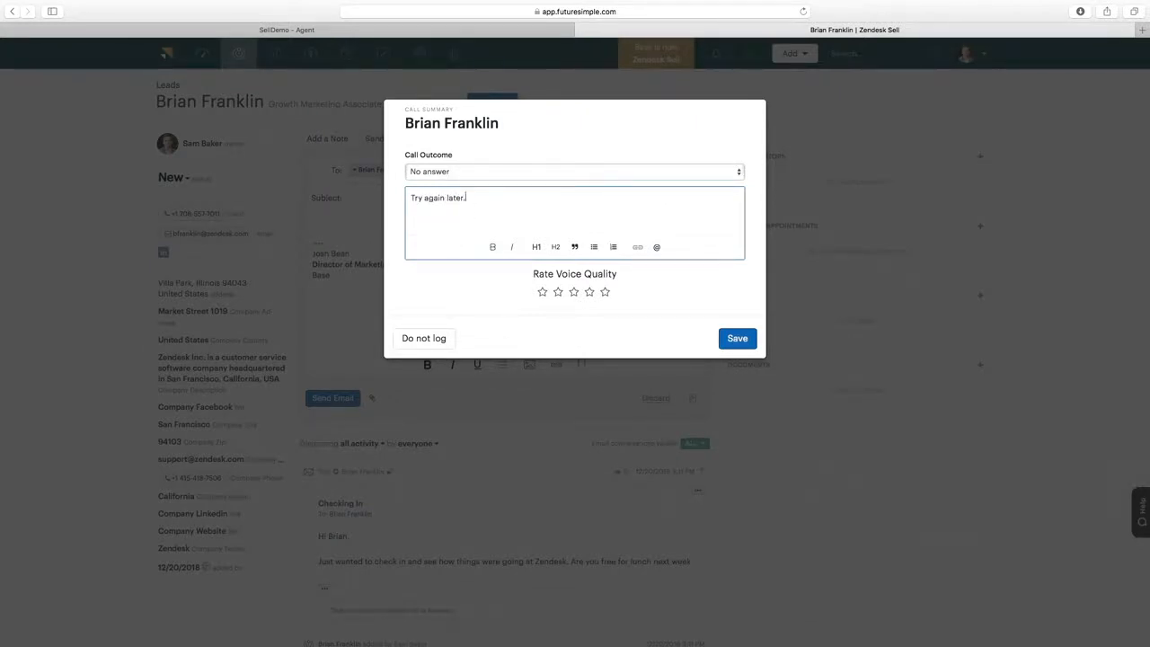
left_click(736, 338)
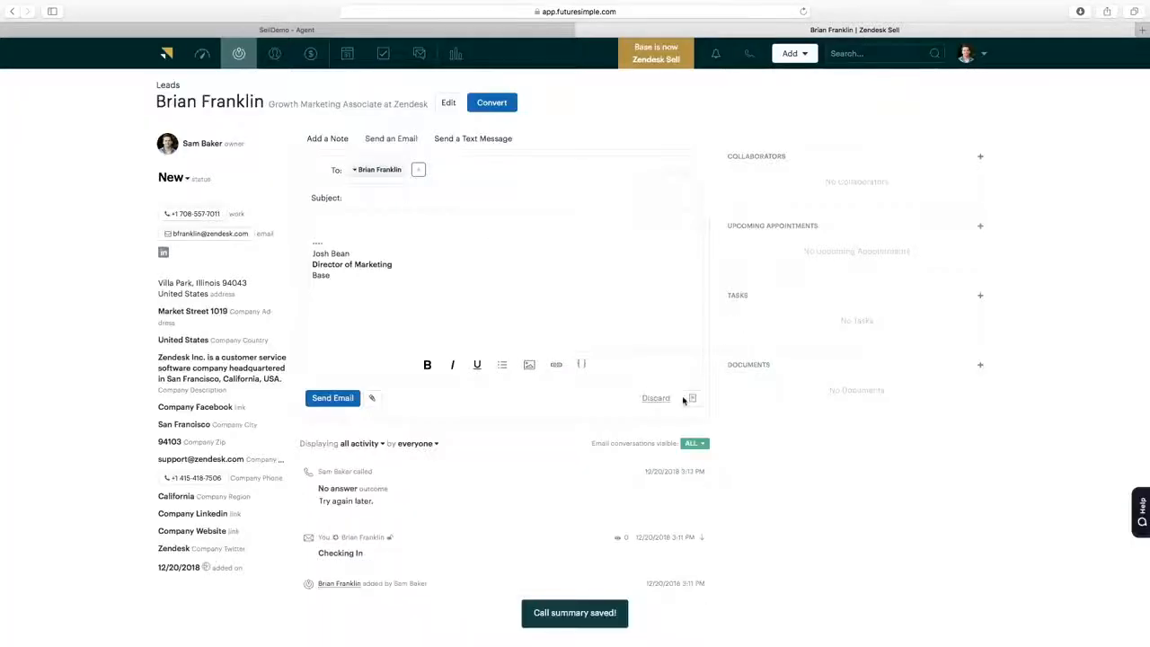
scroll(777, 496, "down", 1)
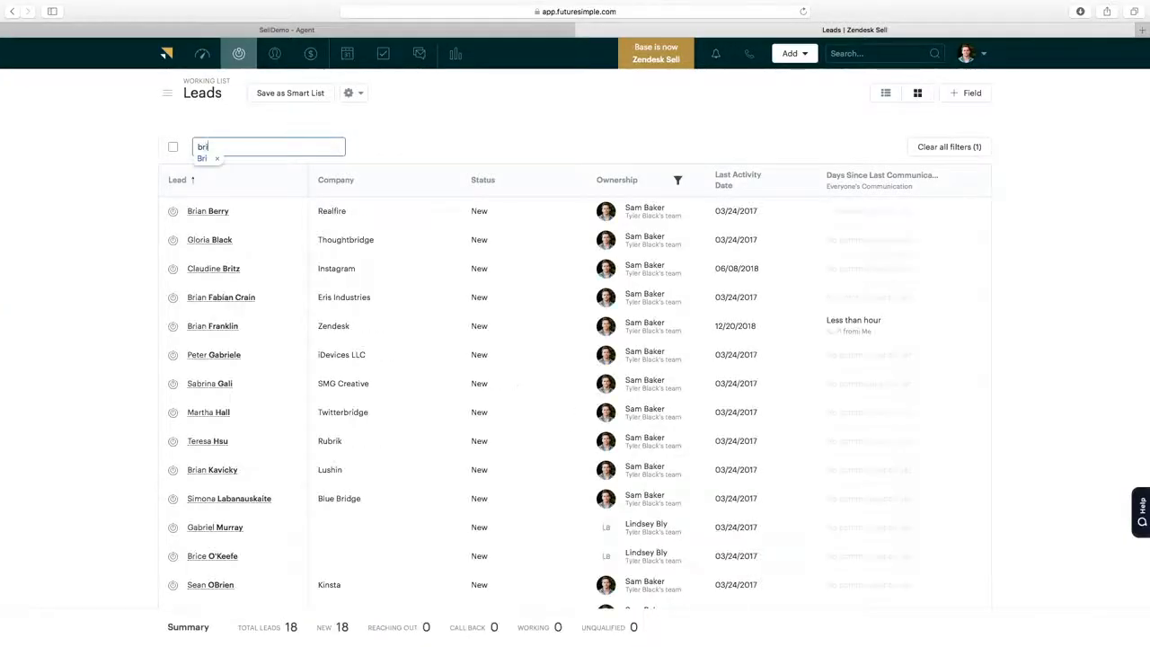
Step: Filter the Leads list by the new lead's name and select the matching Zendesk lead
type("an")
key("Return")
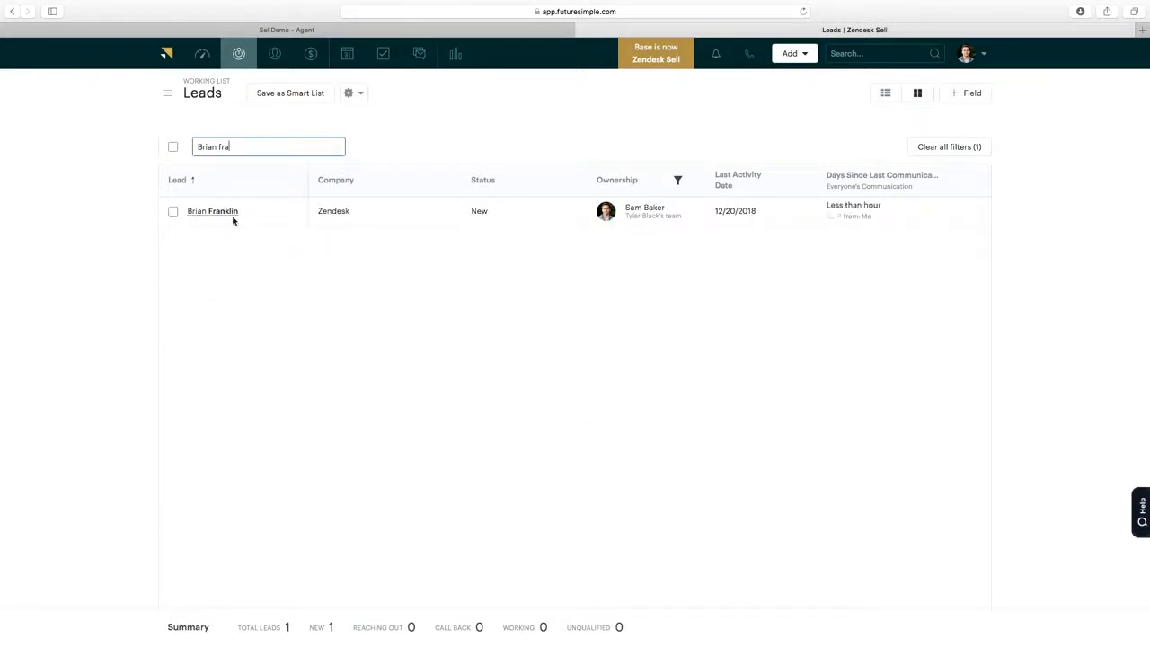
left_click(174, 212)
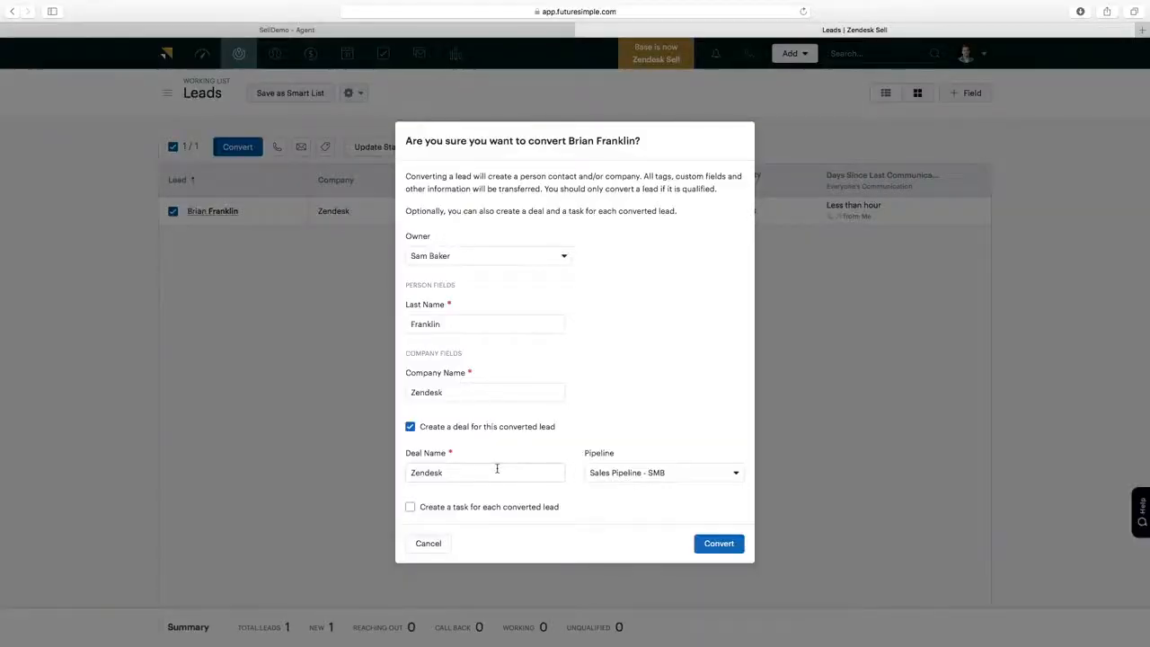
Step: Convert the lead with a task named "Follow up next week" due 12/28/2018, and dismiss the conversion dialog
left_click(409, 511)
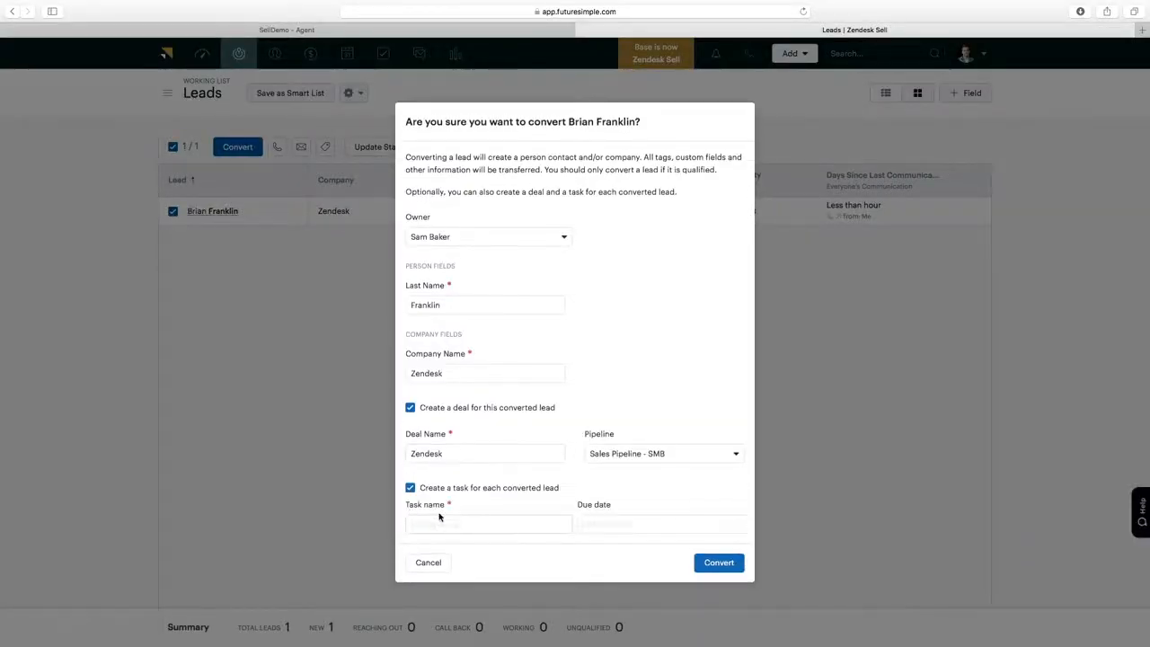
left_click(444, 520)
type("Fo")
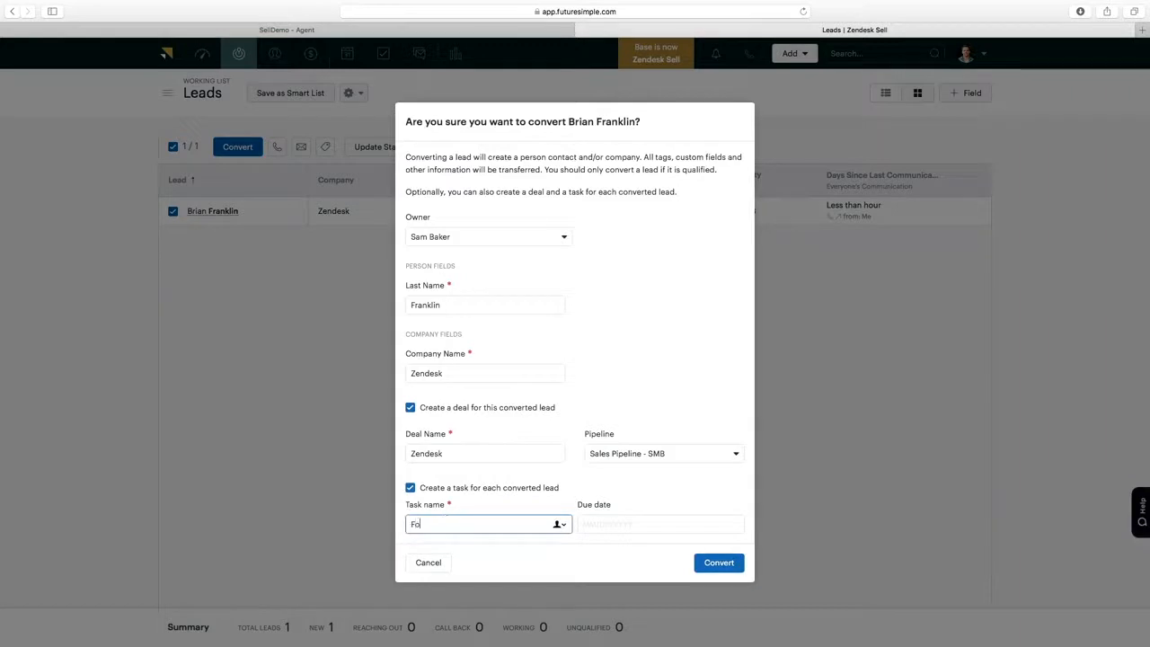
type("llow up next weeek")
left_click(597, 524)
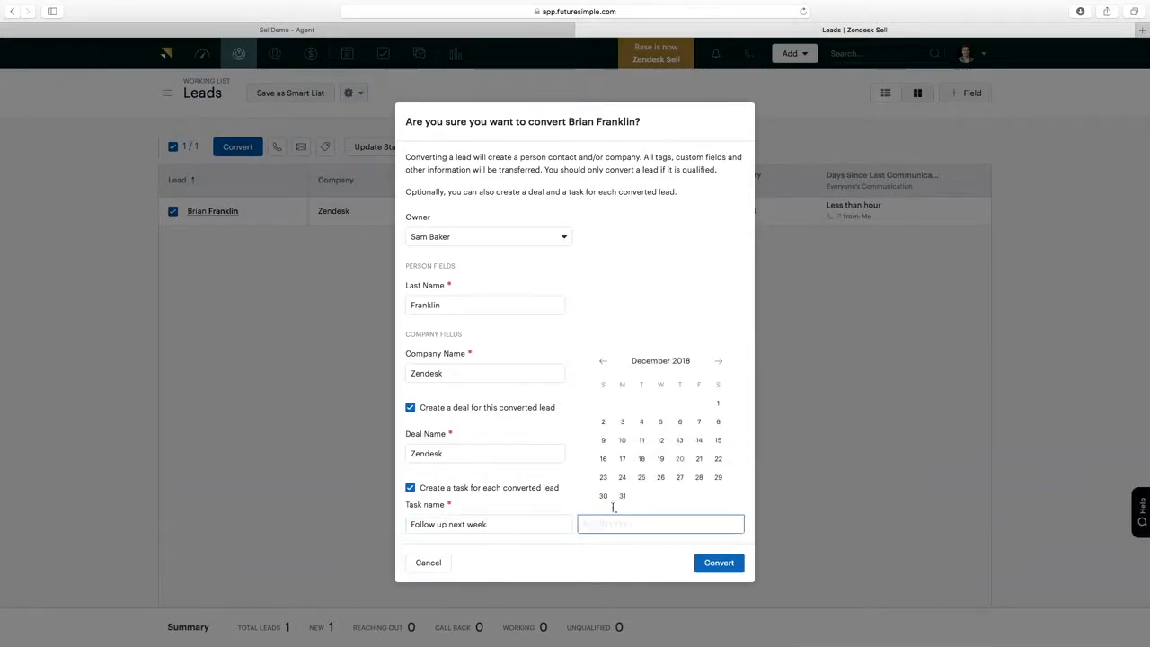
left_click(700, 478)
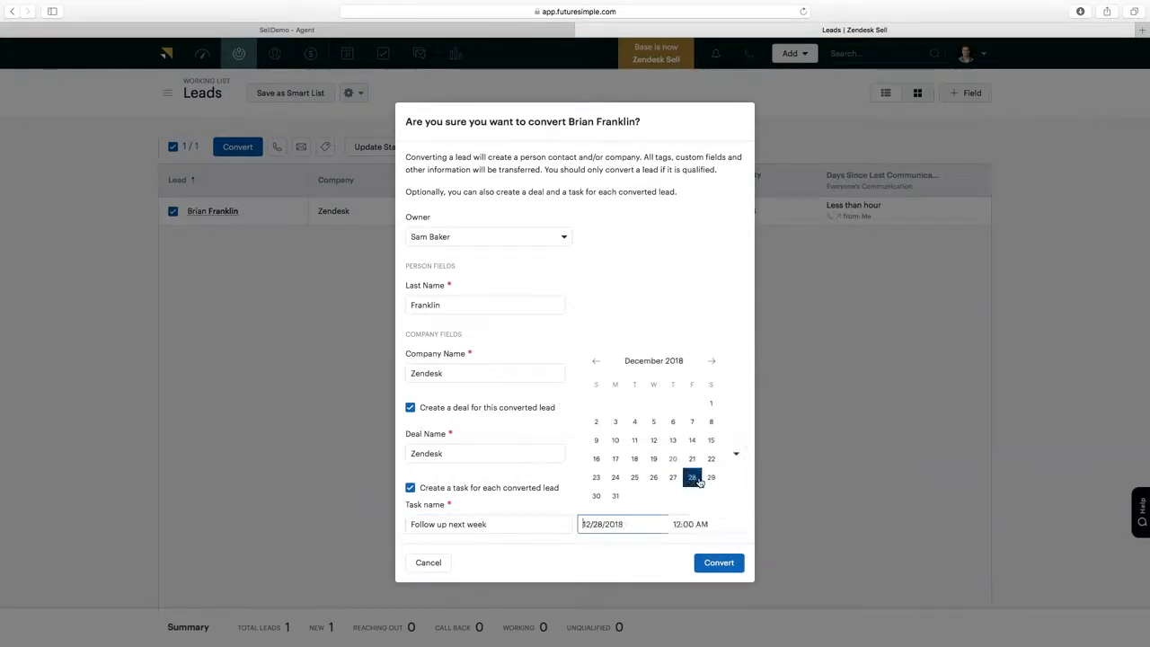
left_click(713, 566)
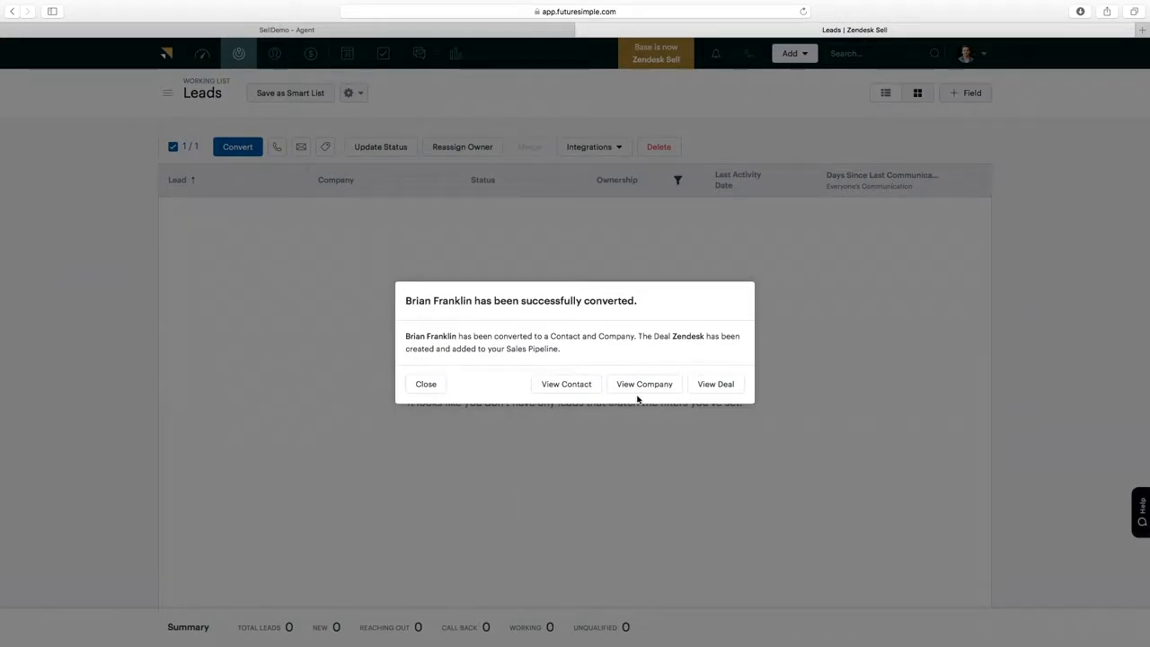
left_click(426, 385)
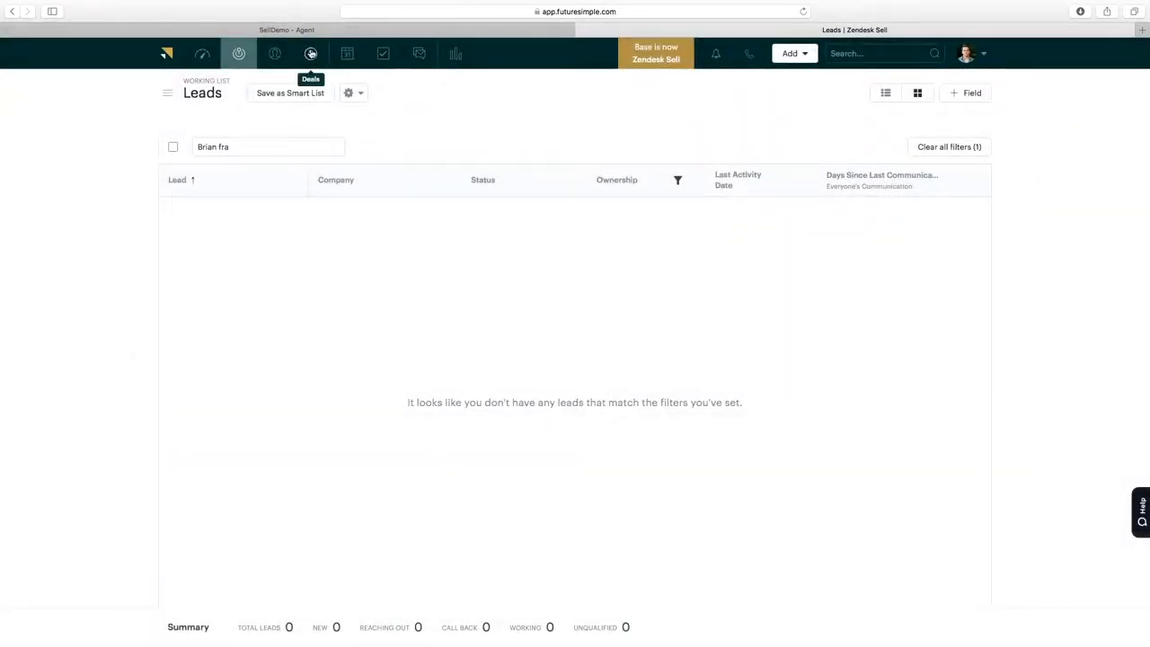
Step: Open the Zendesk deal from the Incoming stage of the deals pipeline and review its activity, contacts and tasks
left_click(310, 53)
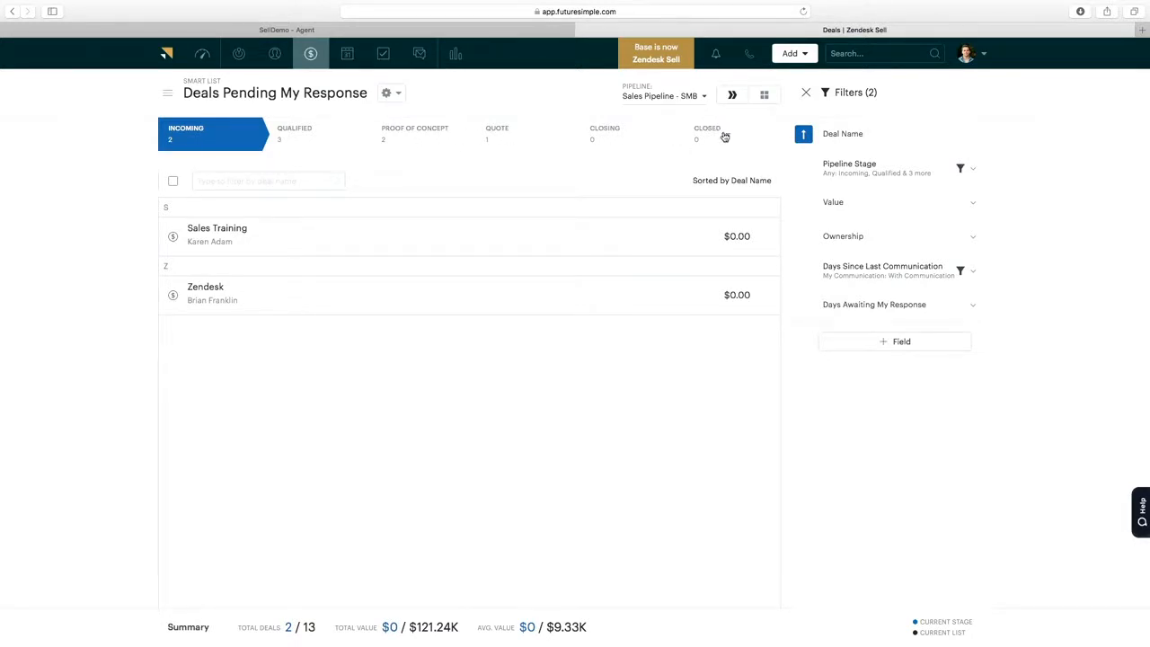
left_click(206, 288)
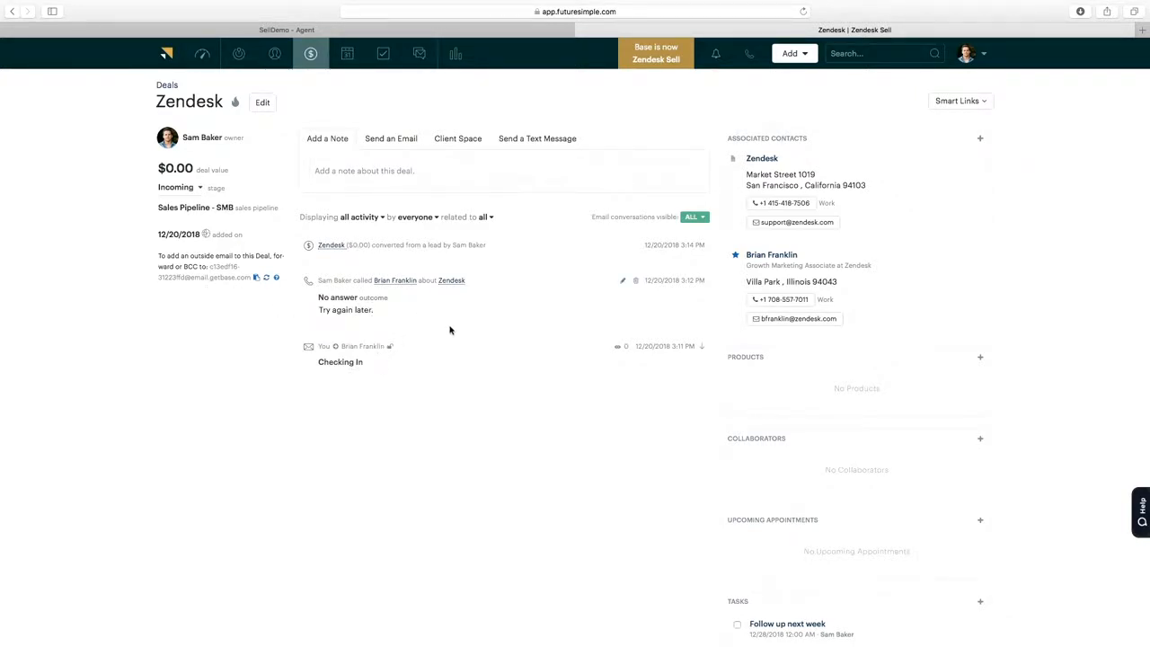
scroll(450, 331, "down", 2)
scroll(433, 320, "up", 2)
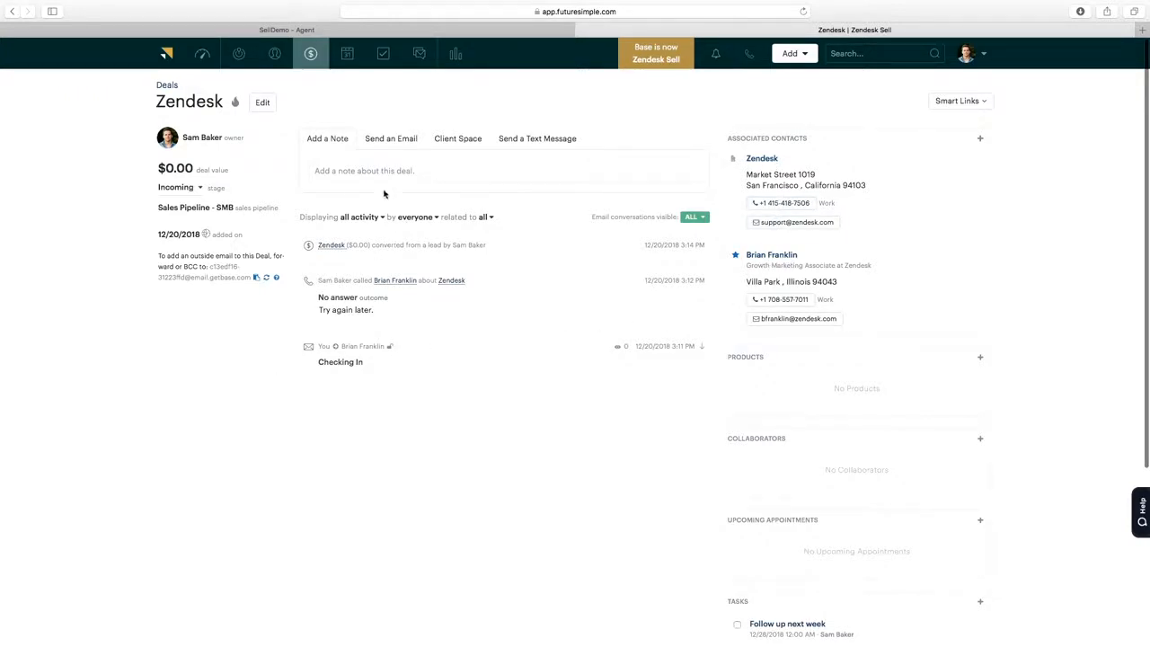
Step: Upload New Project.png from the Downloads folder as a new document on the Zendesk deal
scroll(431, 233, "down", 5)
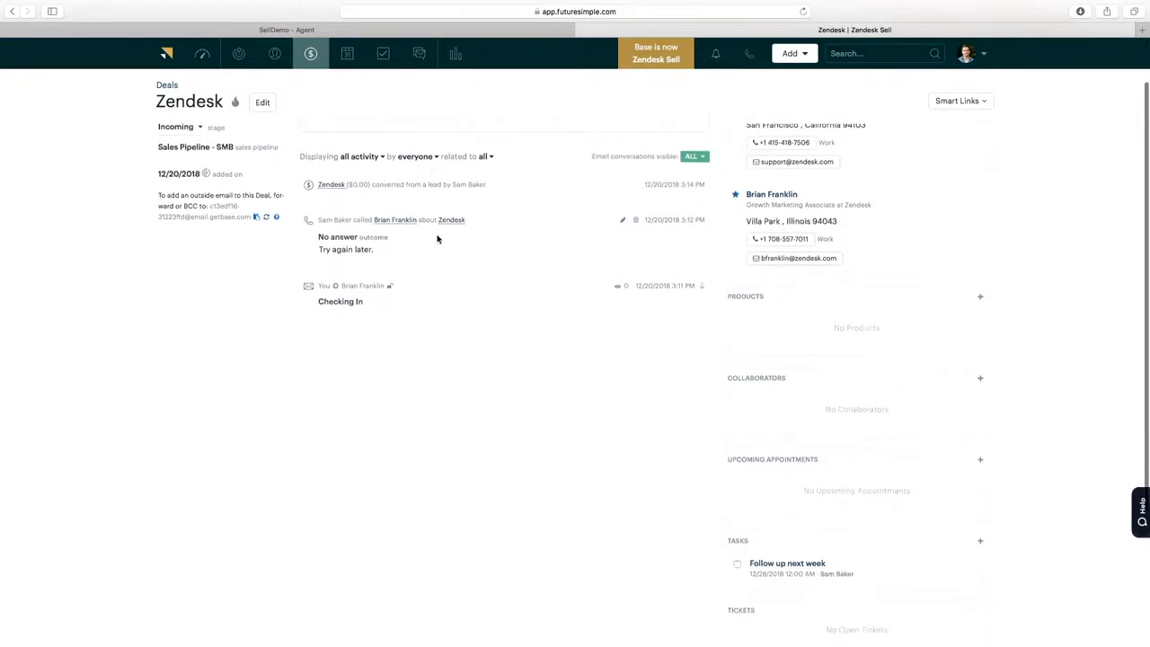
scroll(438, 239, "down", 3)
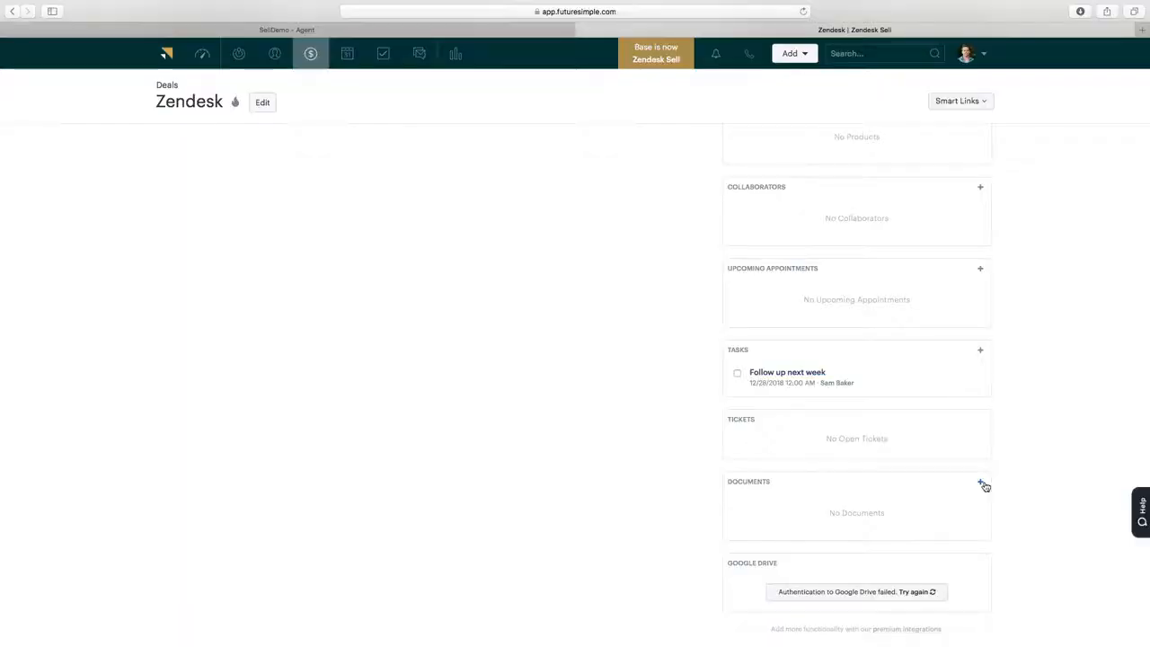
left_click(980, 482)
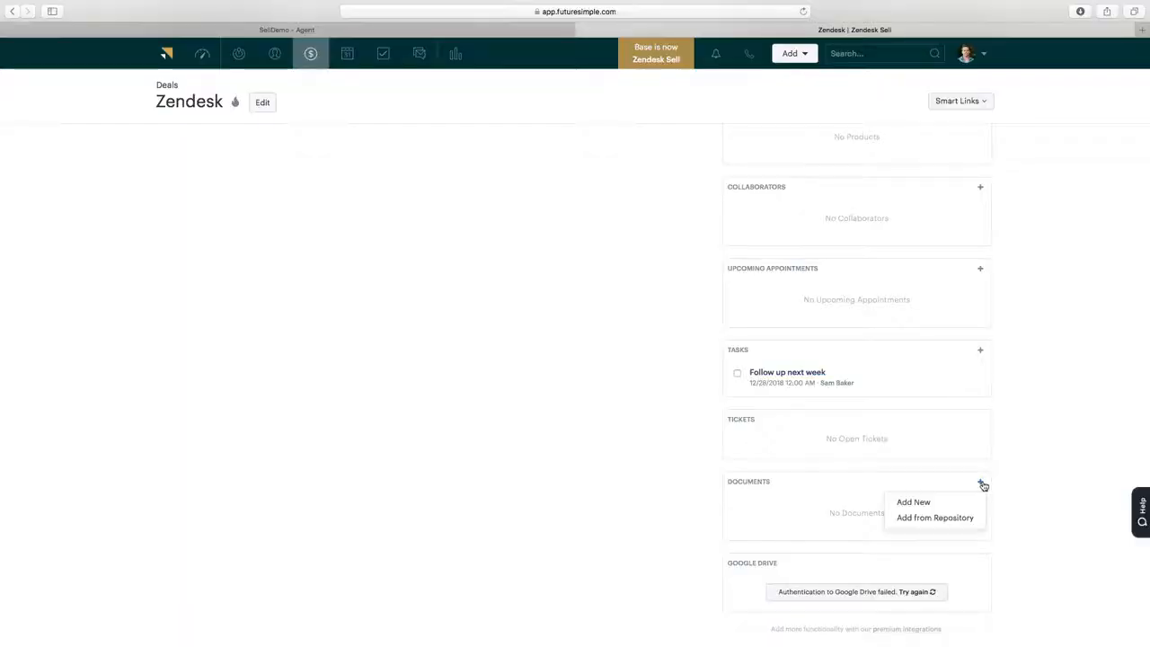
left_click(914, 503)
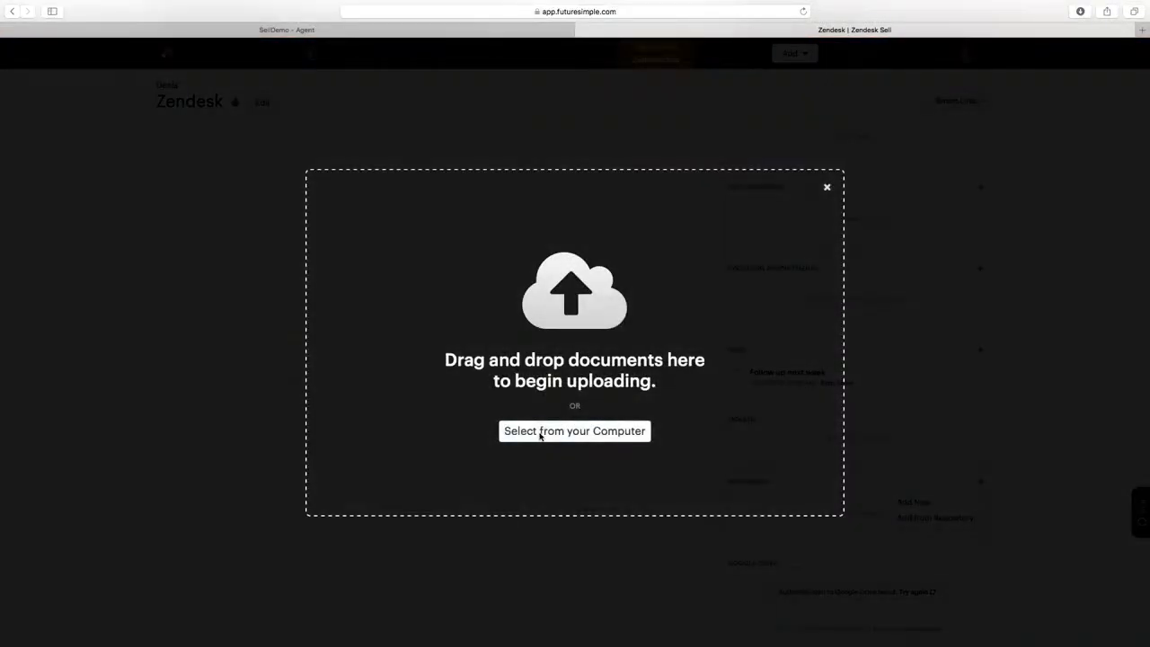
left_click(541, 433)
left_click(493, 68)
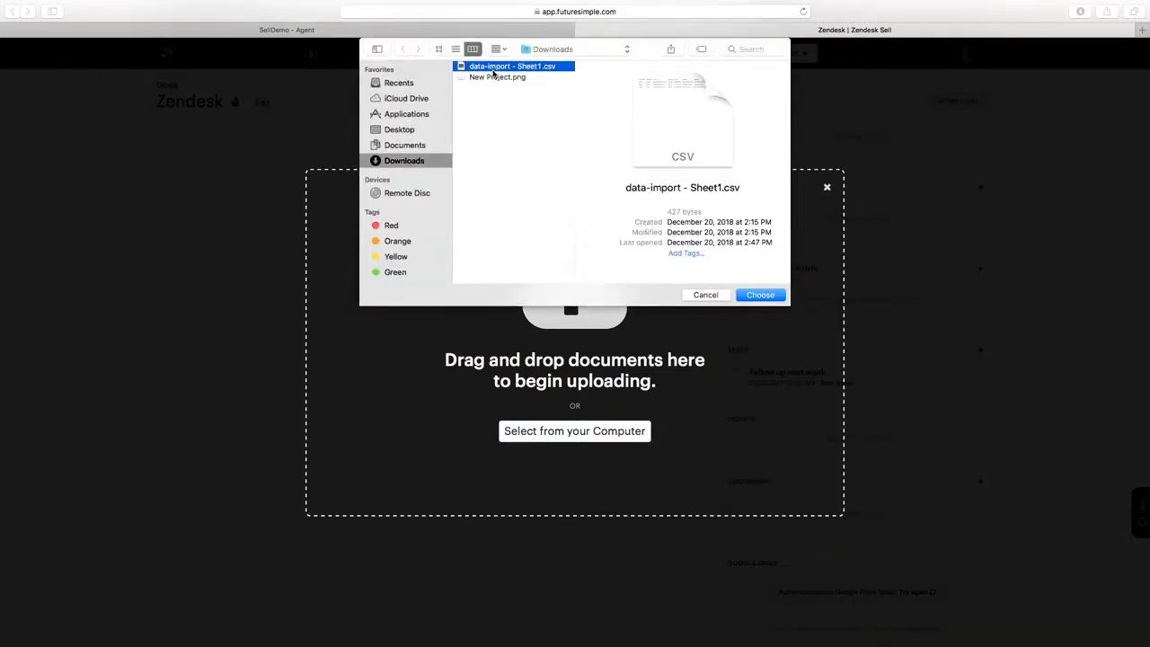
left_click(492, 79)
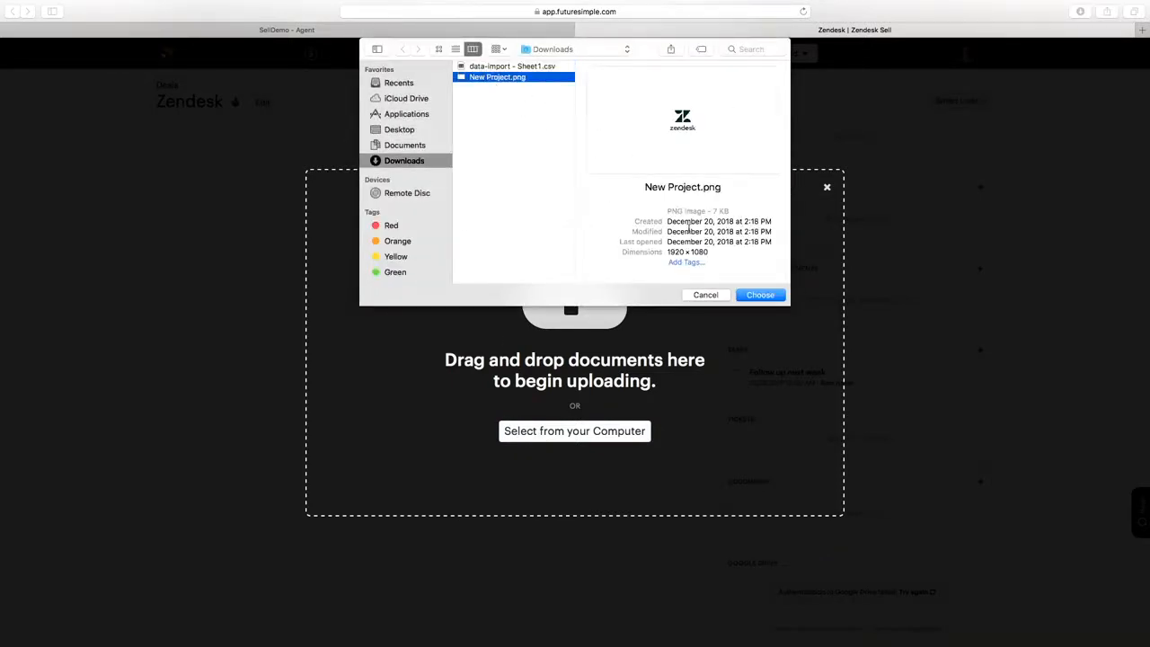
left_click(768, 298)
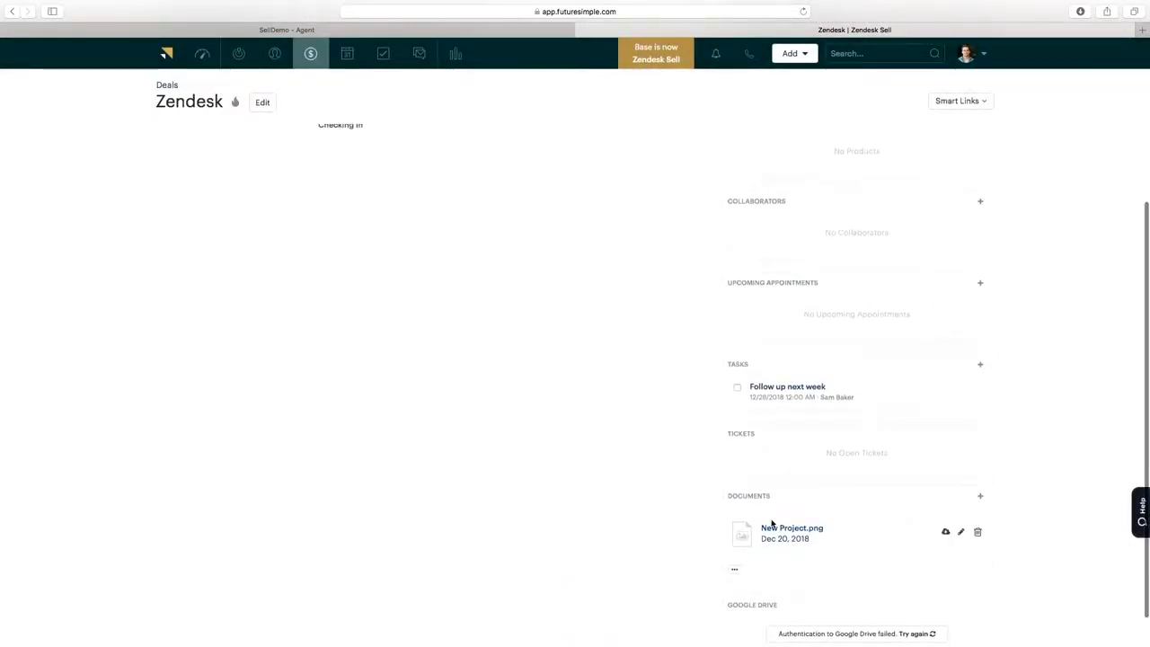
scroll(623, 511, "up", 2)
scroll(625, 513, "up", 4)
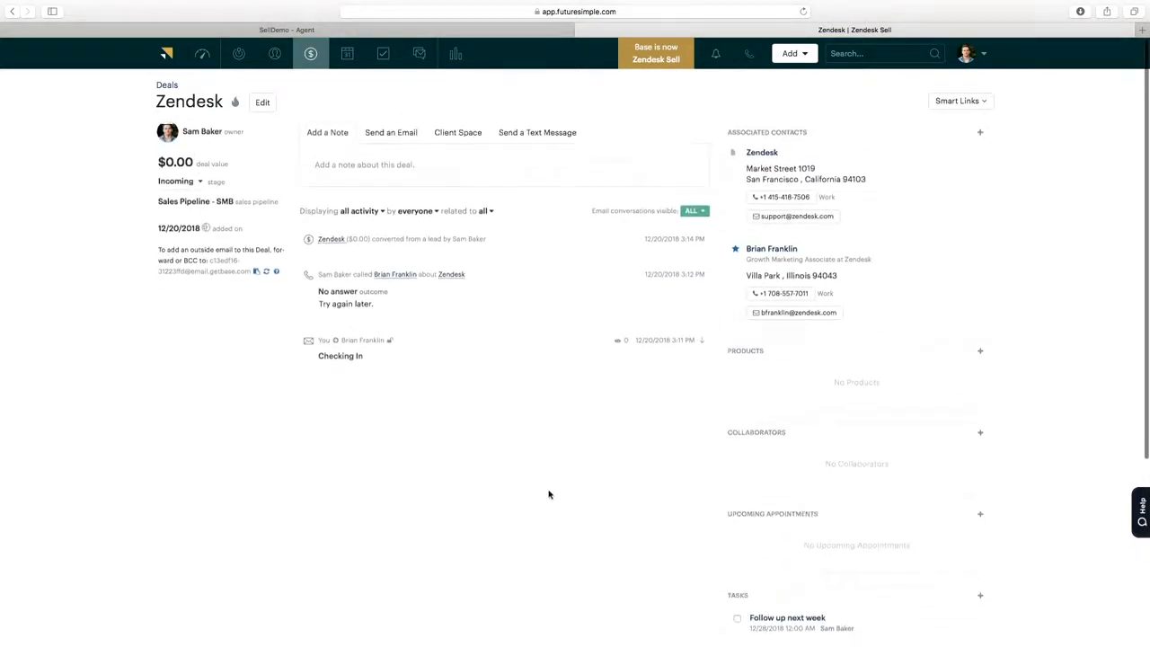
scroll(547, 493, "down", 5)
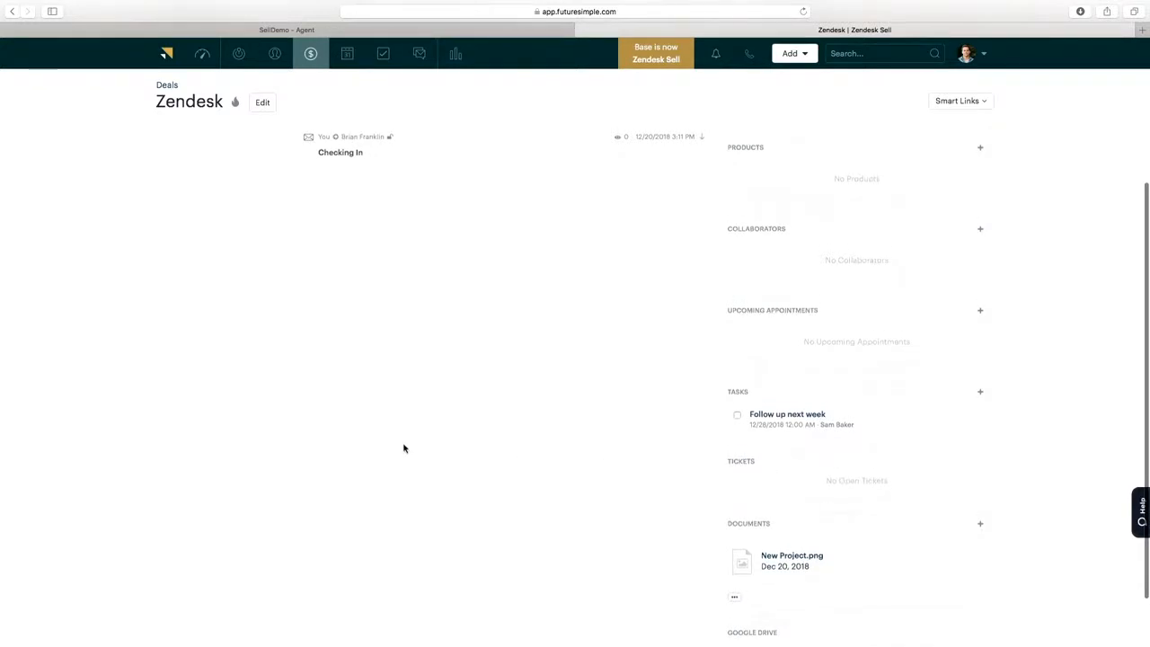
scroll(401, 449, "up", 5)
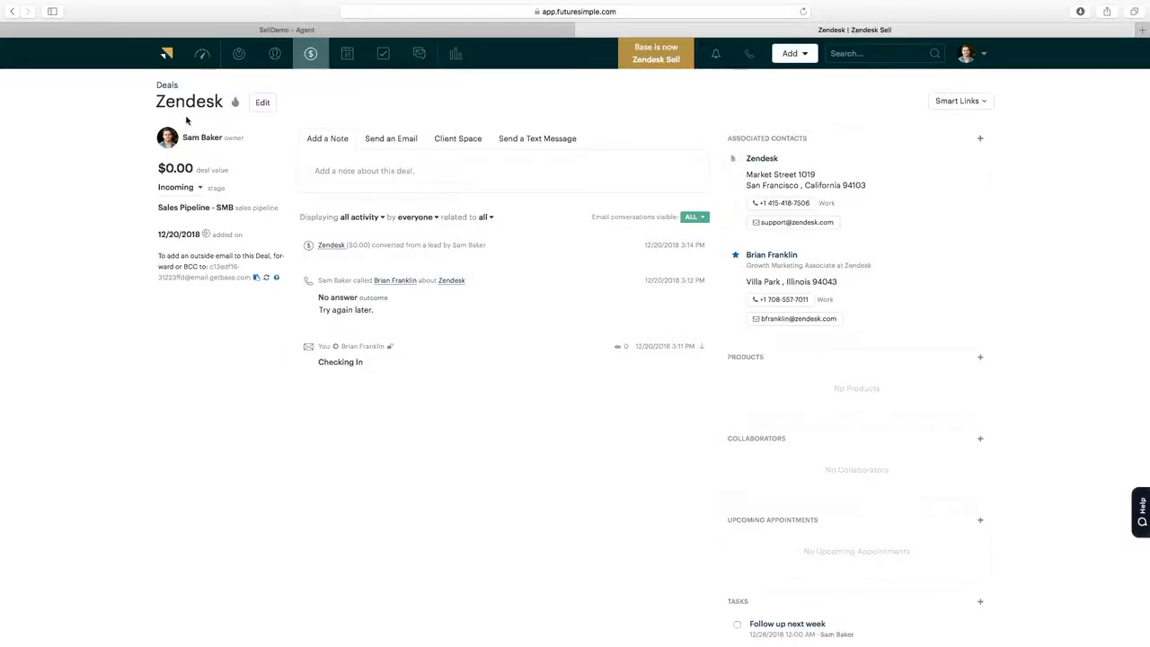
Step: Switch to Zendesk Support, open the ticket "How do I access my account?" and follow its requester to the linked Sell contact
left_click(293, 30)
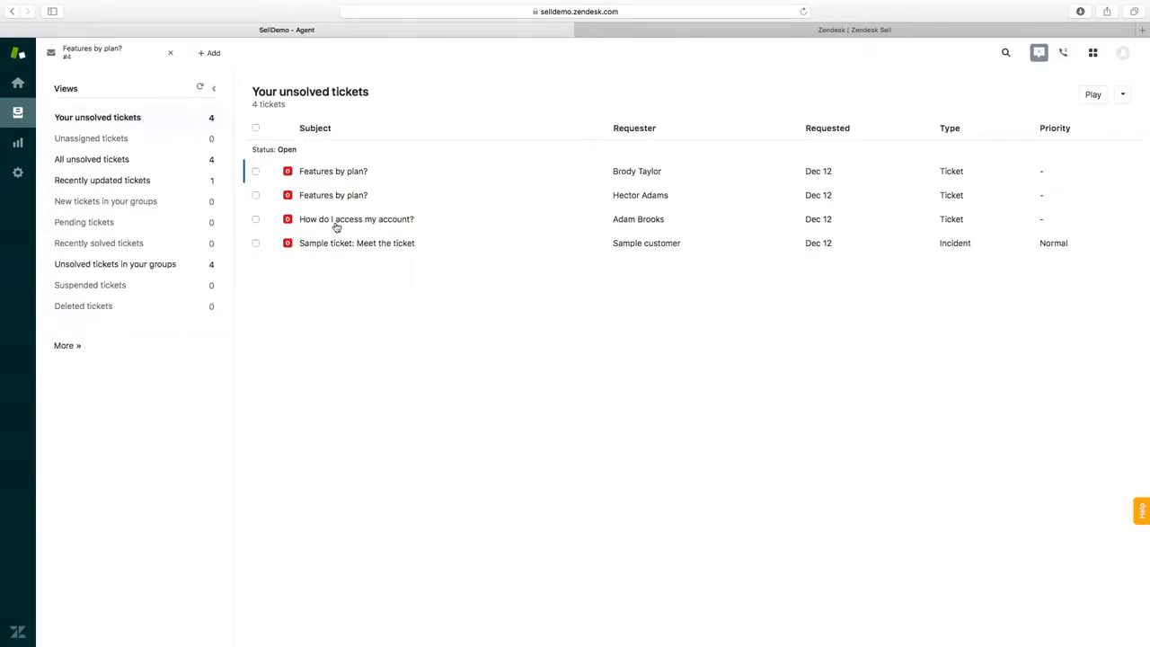
mouse_move(337, 224)
left_click(372, 221)
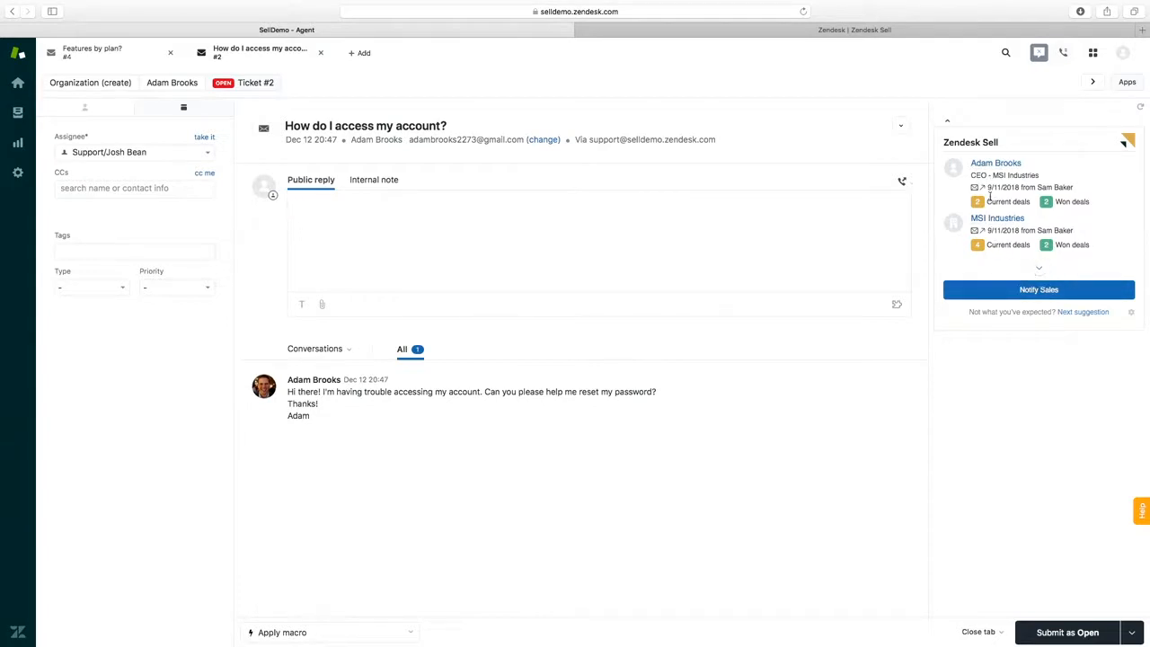
left_click(991, 163)
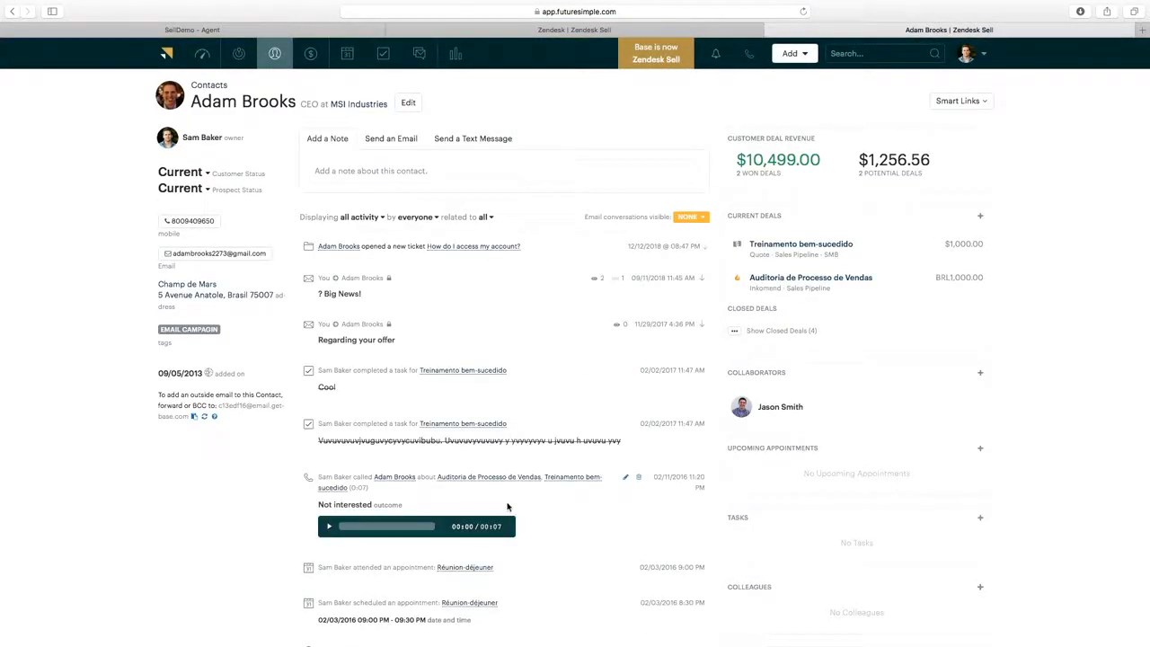
Step: Examine the contact's activity history and the details of the "How do I access my account?" ticket, and close the ticket details
scroll(516, 494, "down", 5)
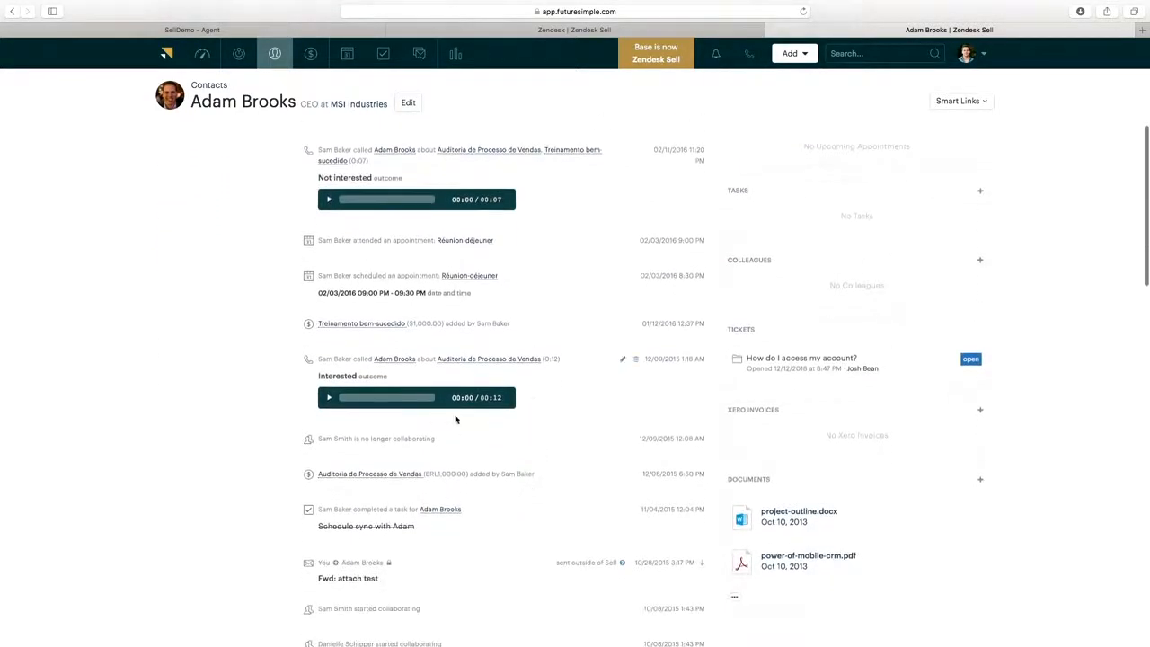
left_click(895, 370)
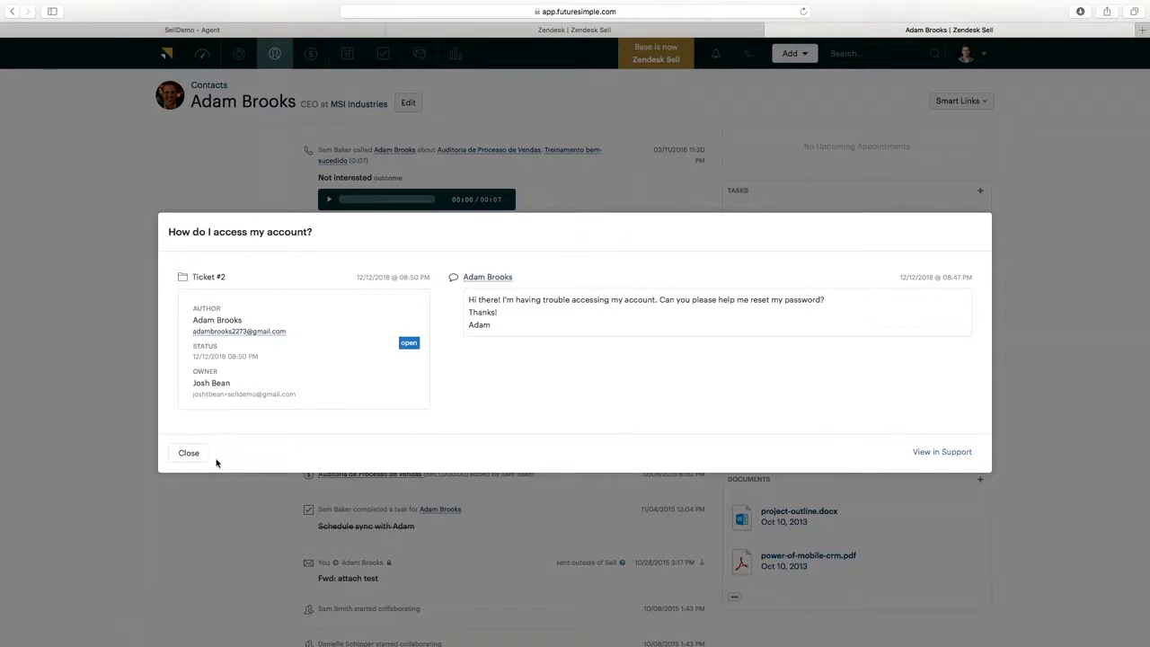
left_click(188, 454)
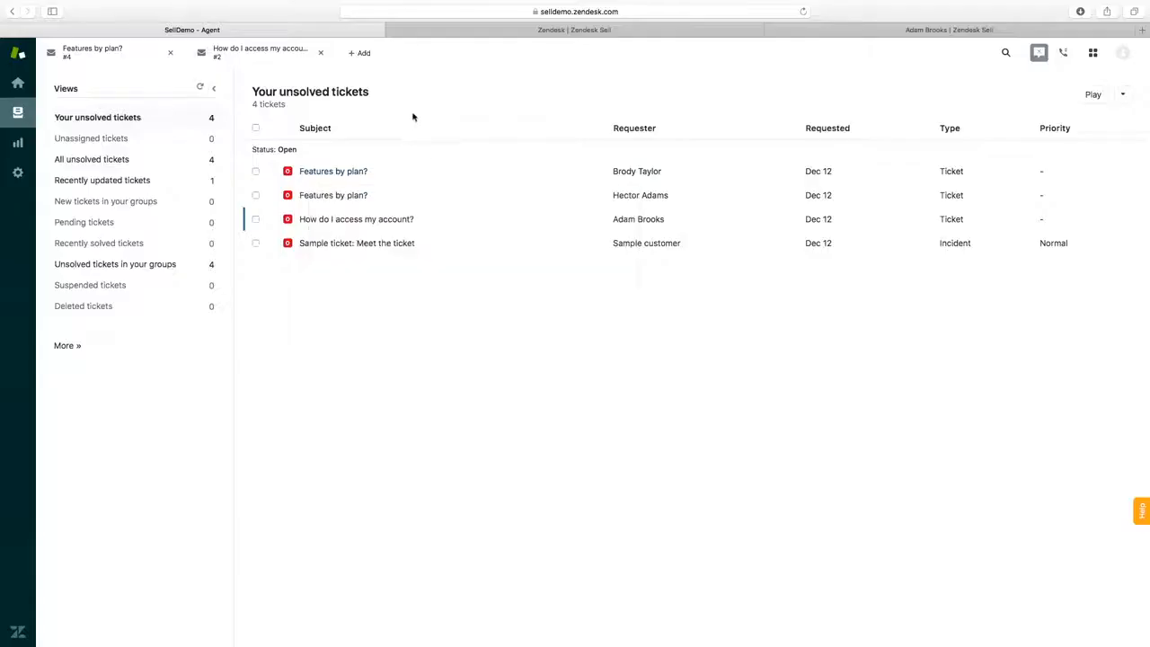
Step: Open the "Features by plan?" ticket #4 in Zendesk Support and notify sales with the note "Looks like someone interested in buying!"
left_click(329, 171)
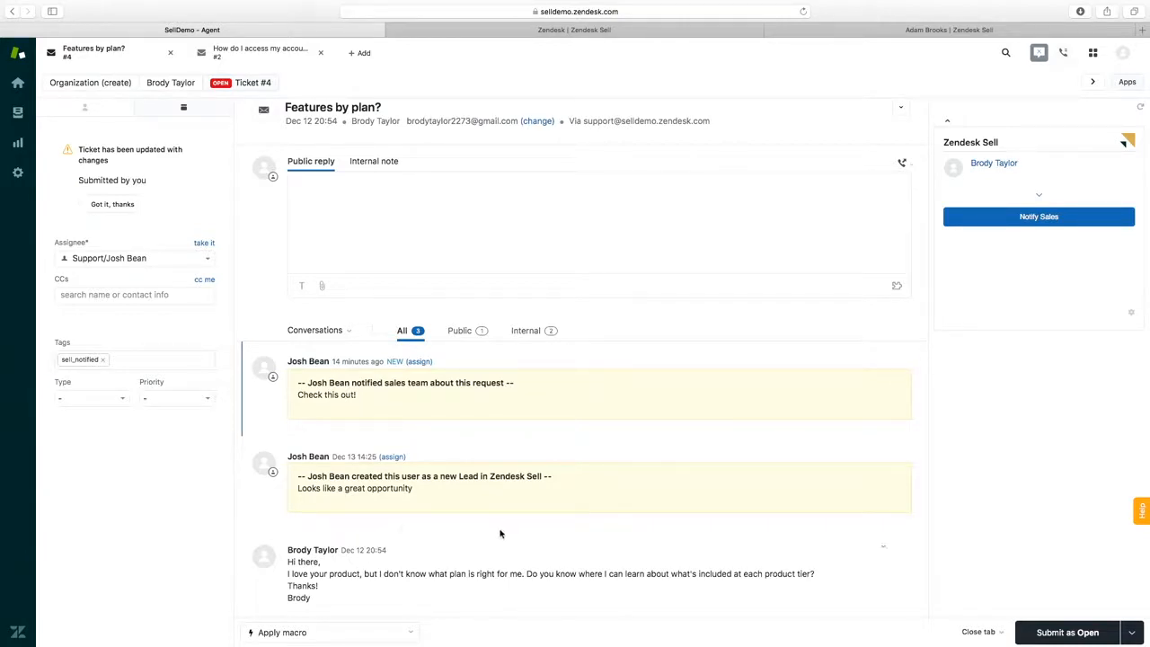
left_click(1038, 218)
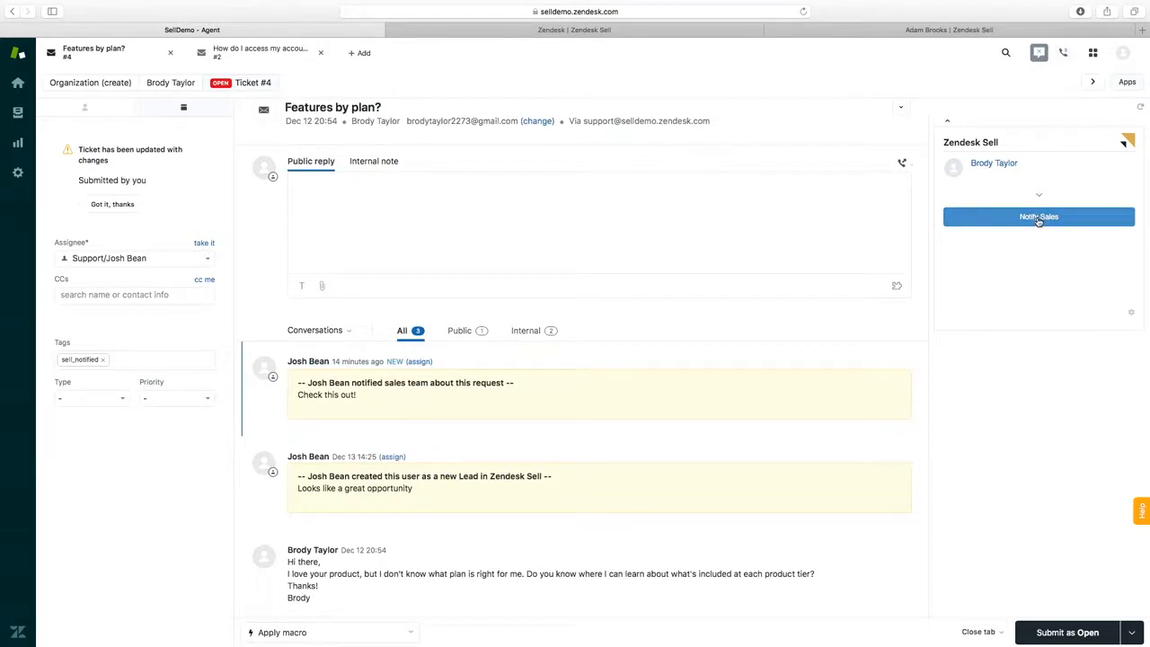
left_click(1038, 218)
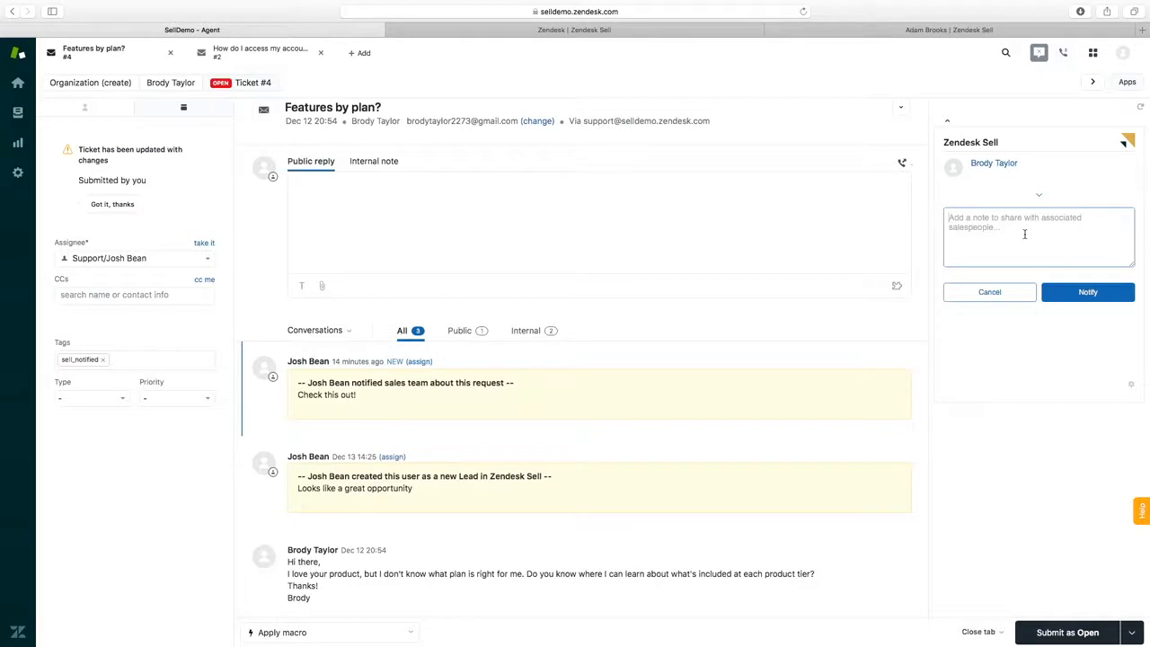
type("Looks like someone interested in buying!")
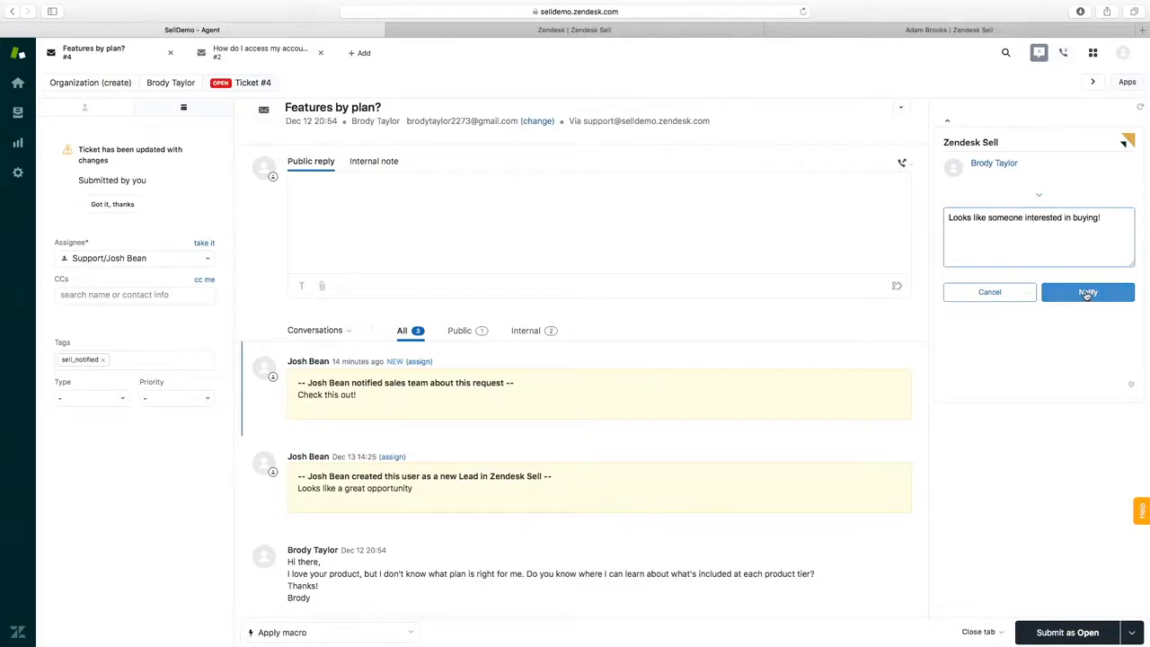
left_click(1087, 294)
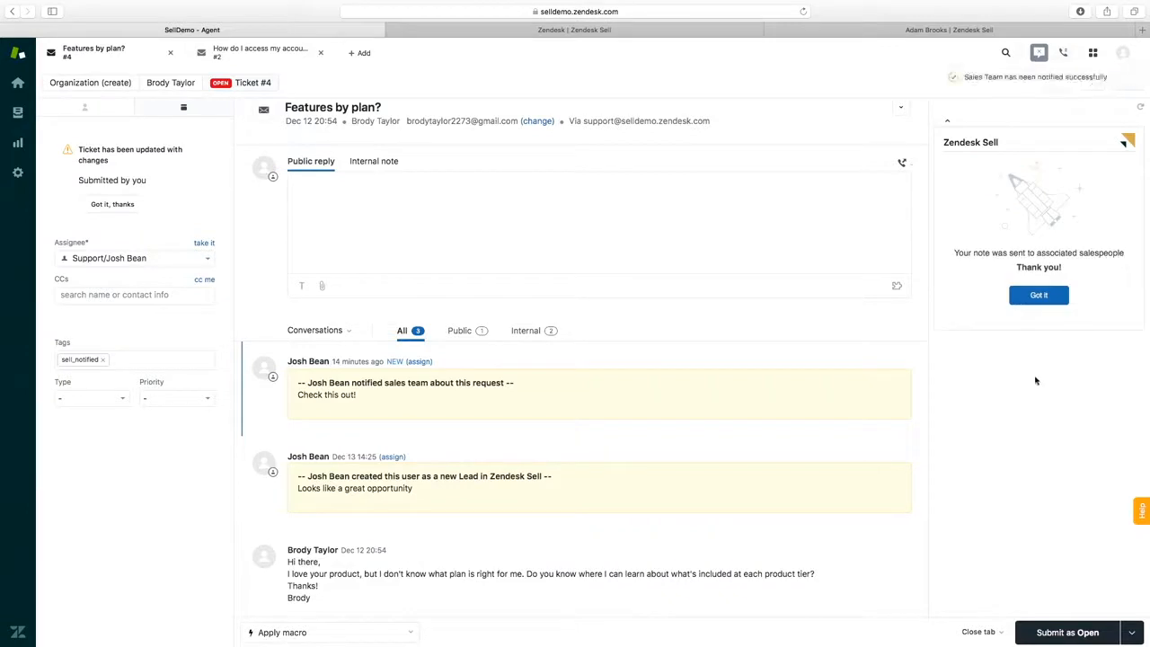